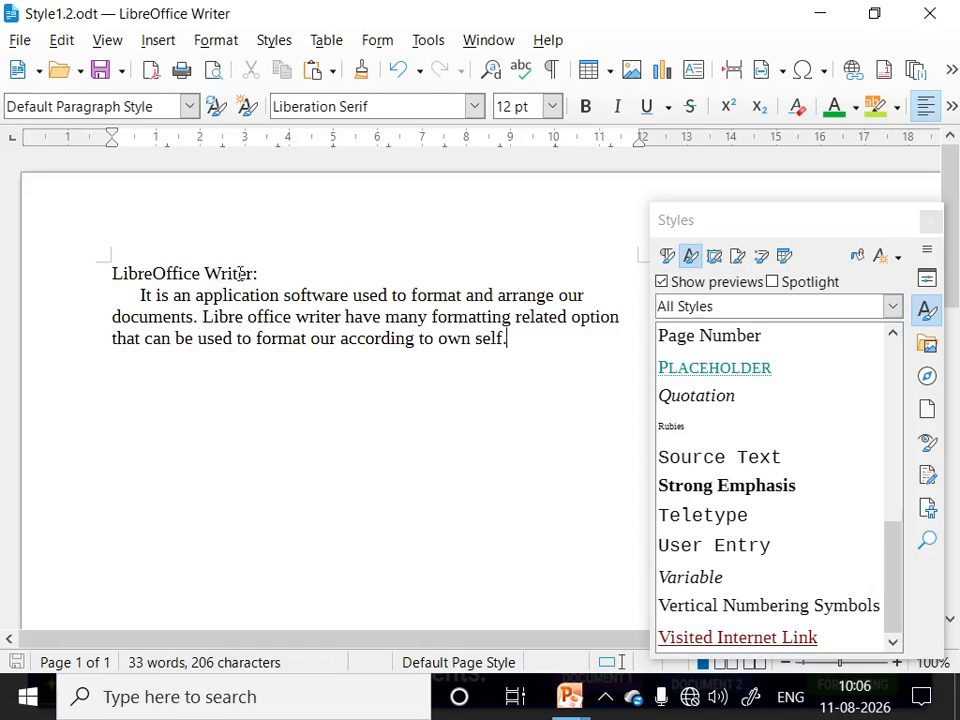
Format the heading text "LibreOffice Writer" in Algerian, 16 pt, bold
{"action": "left_click_drag", "start_coordinate": [254, 273], "coordinate": [109, 272]}
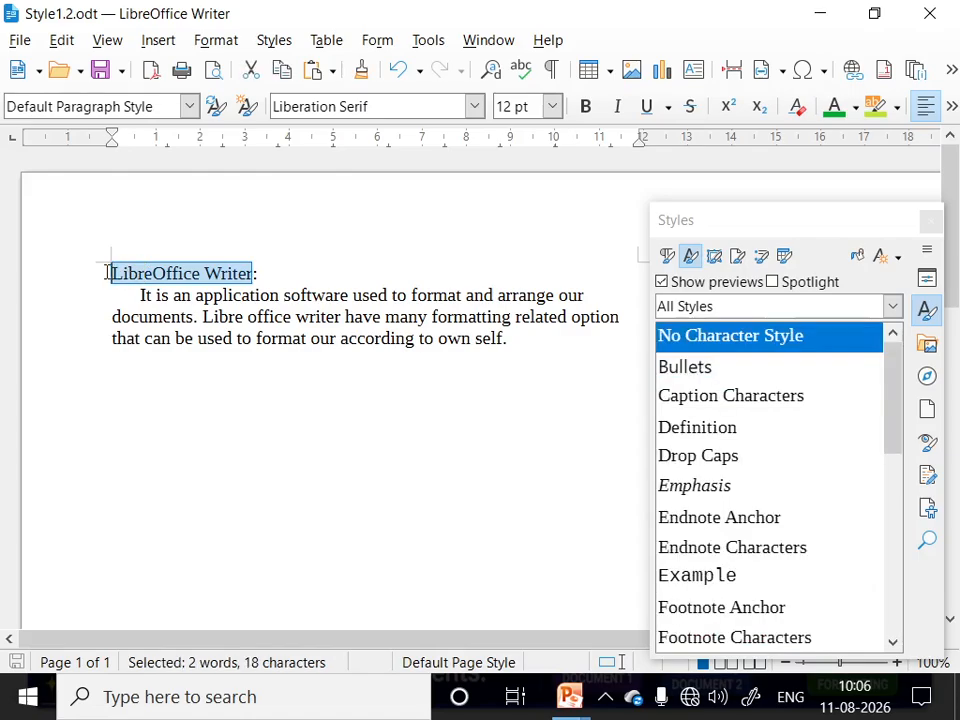
{"action": "left_click", "coordinate": [474, 106]}
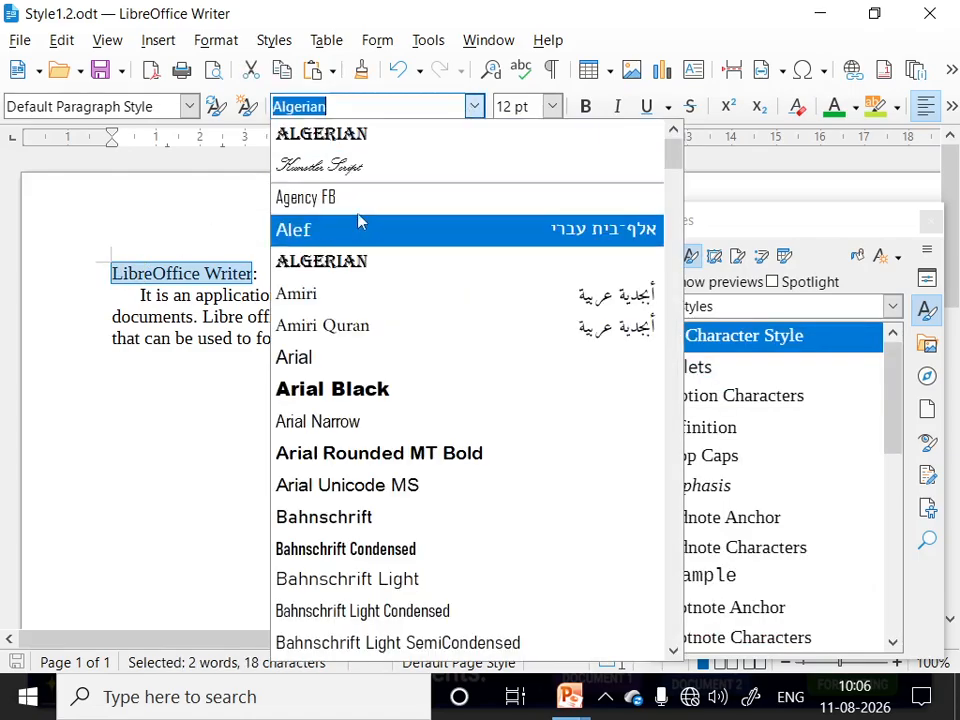
{"action": "left_click", "coordinate": [353, 142]}
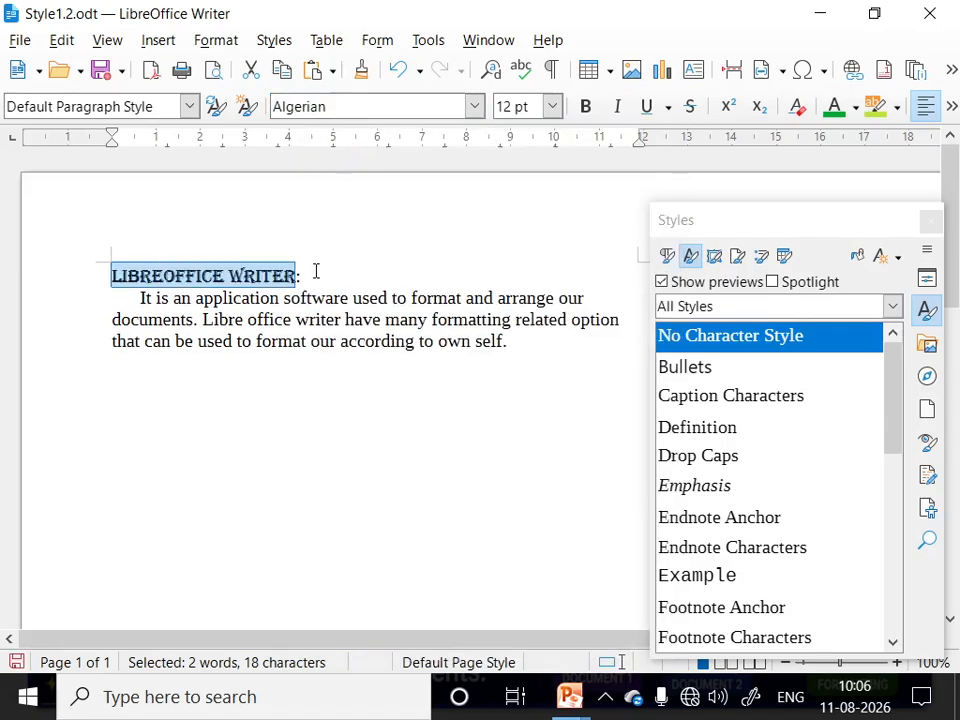
{"action": "left_click", "coordinate": [552, 106]}
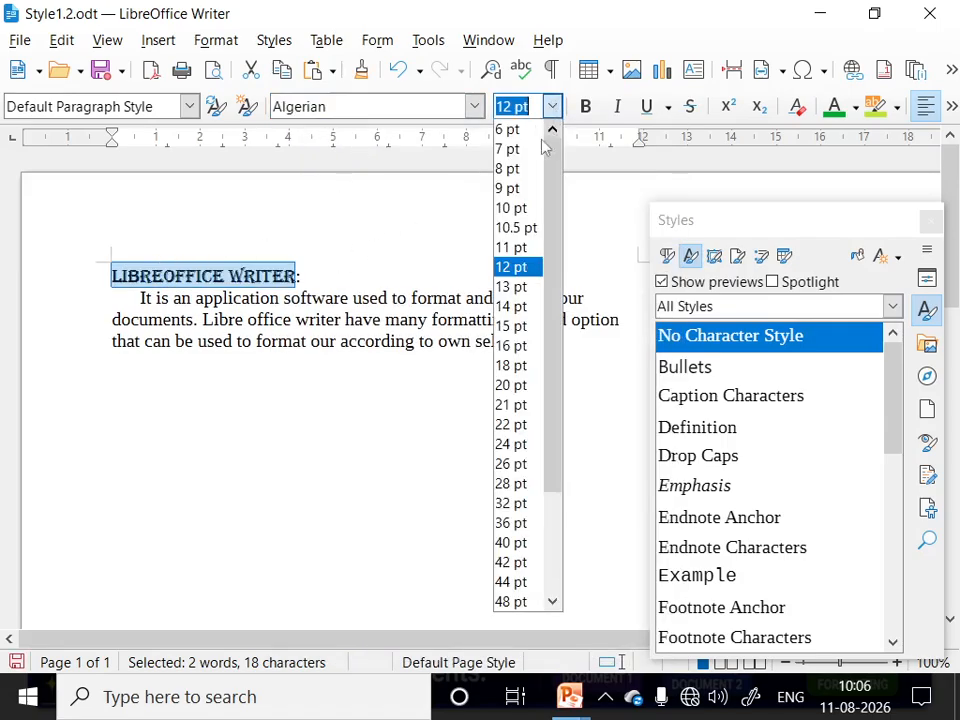
{"action": "left_click", "coordinate": [518, 349]}
{"action": "left_click", "coordinate": [585, 106]}
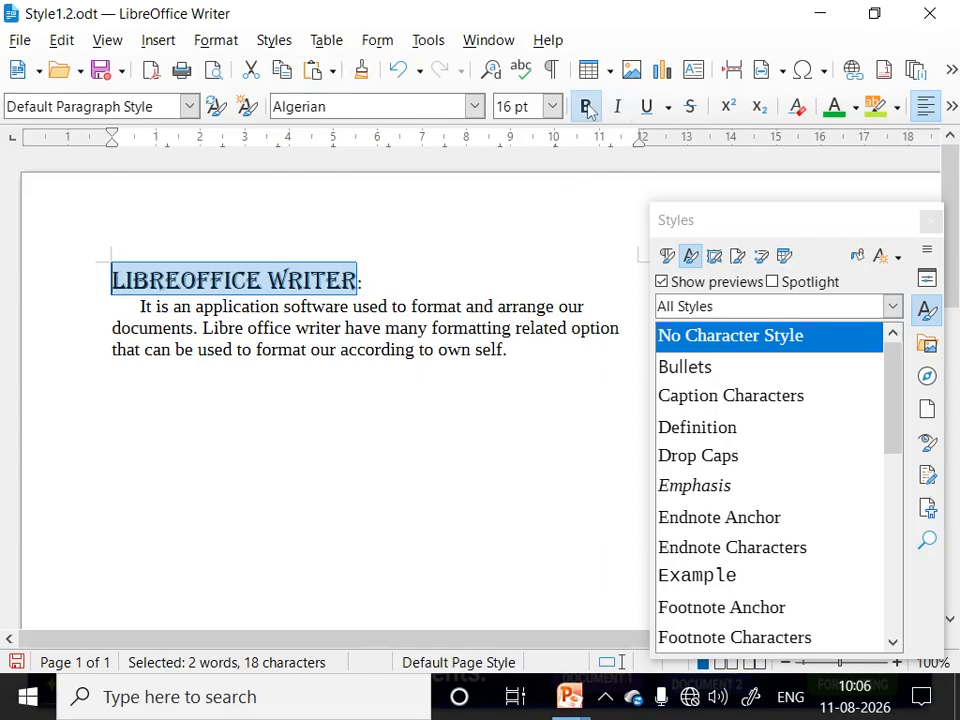
Color the "LibreOffice Writer" heading text red and highlight it in lime green
{"action": "left_click", "coordinate": [855, 110]}
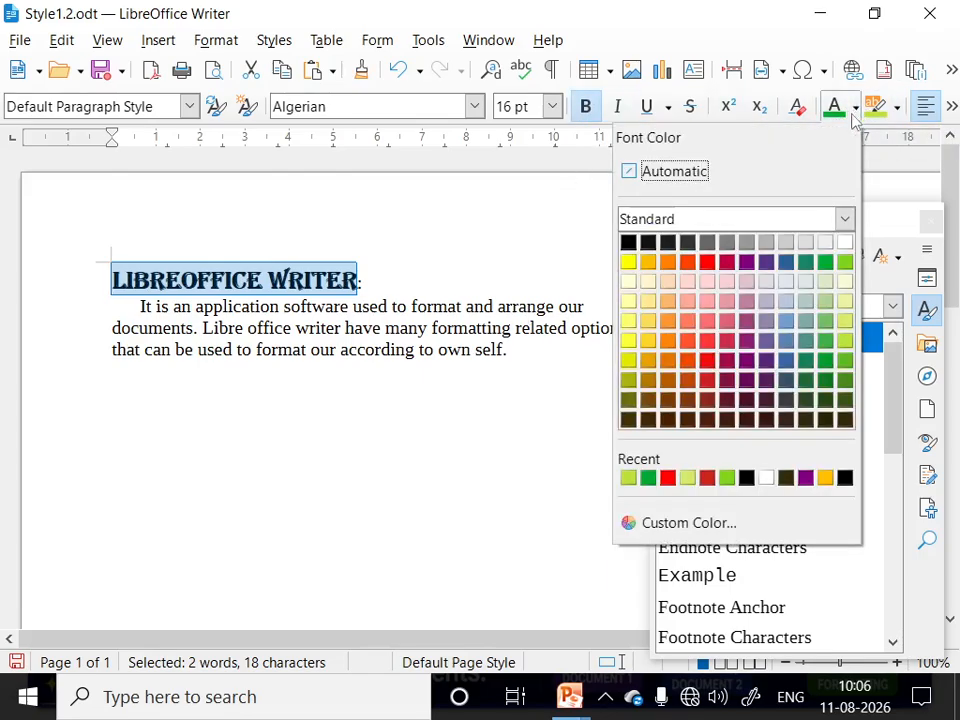
{"action": "left_click", "coordinate": [707, 261]}
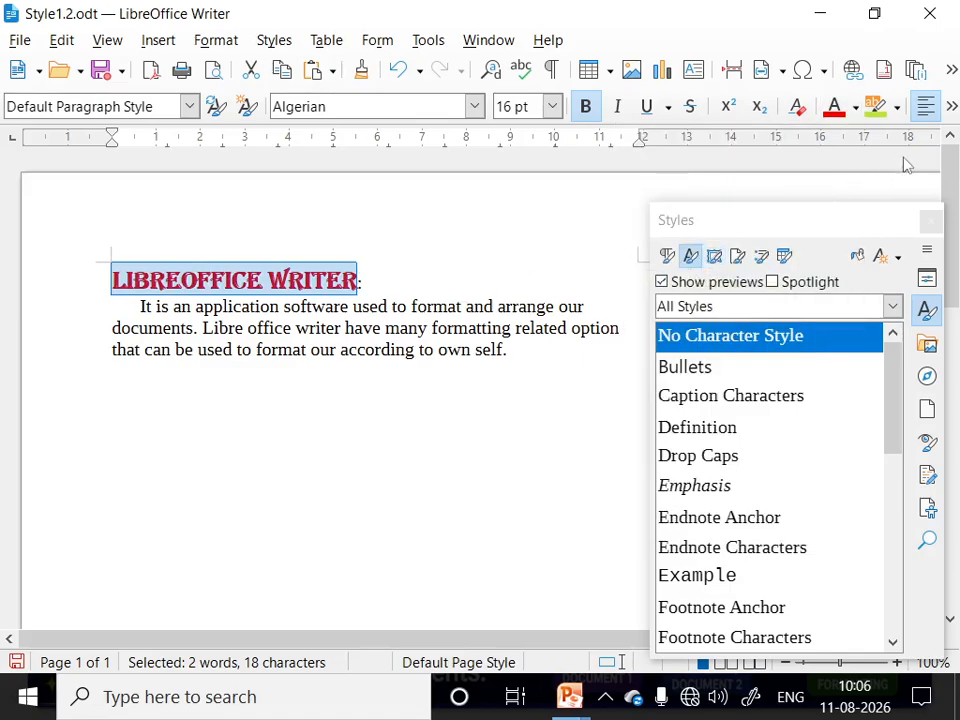
{"action": "left_click", "coordinate": [897, 106]}
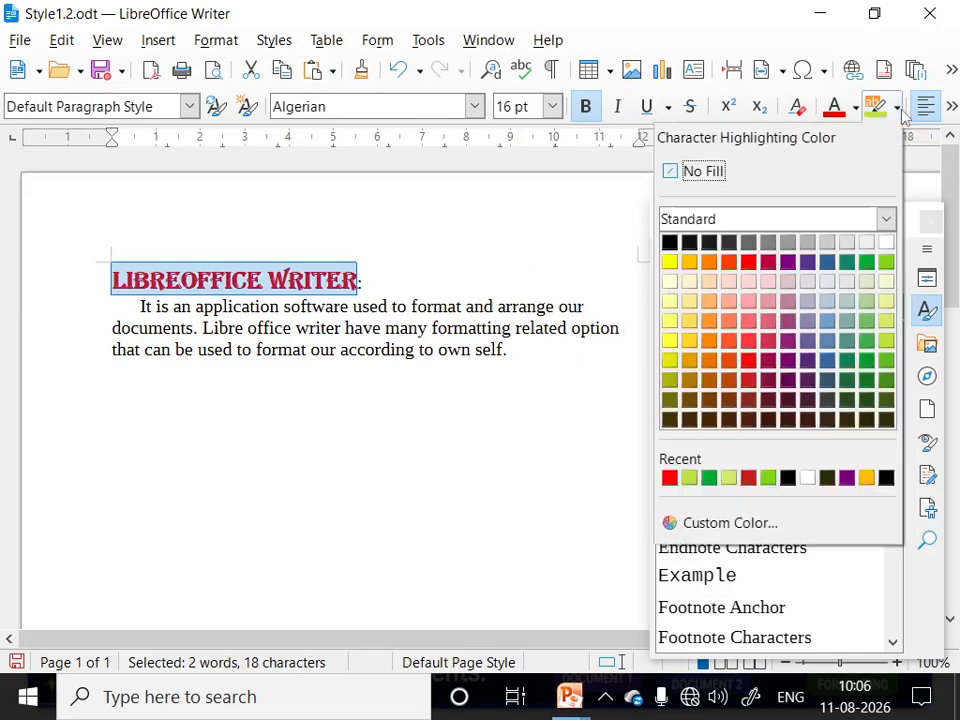
{"action": "left_click", "coordinate": [886, 340]}
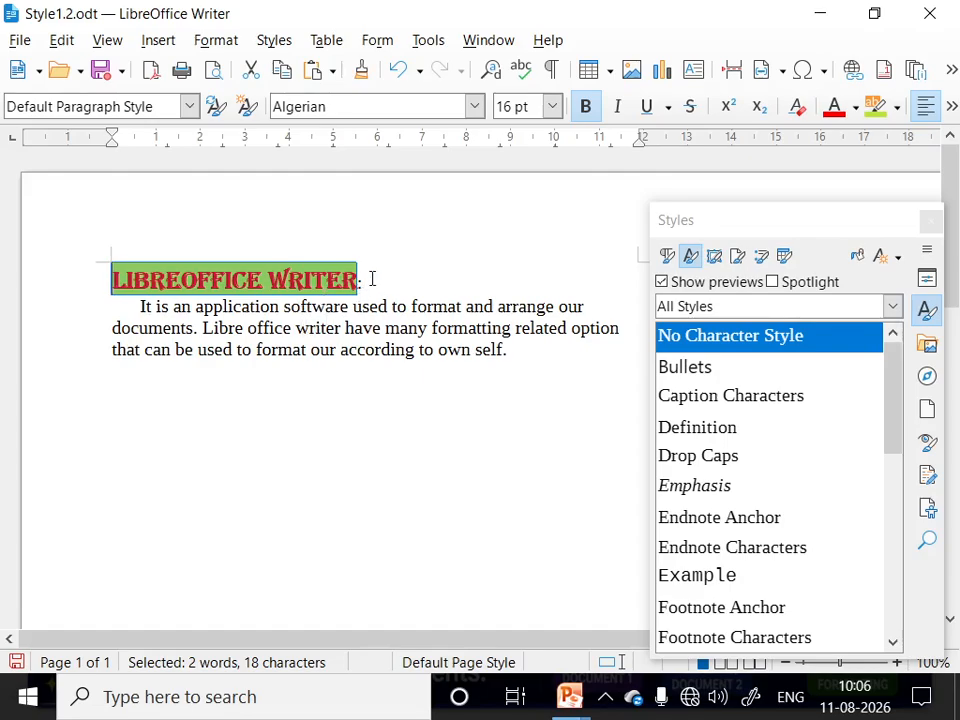
{"action": "left_click", "coordinate": [374, 278]}
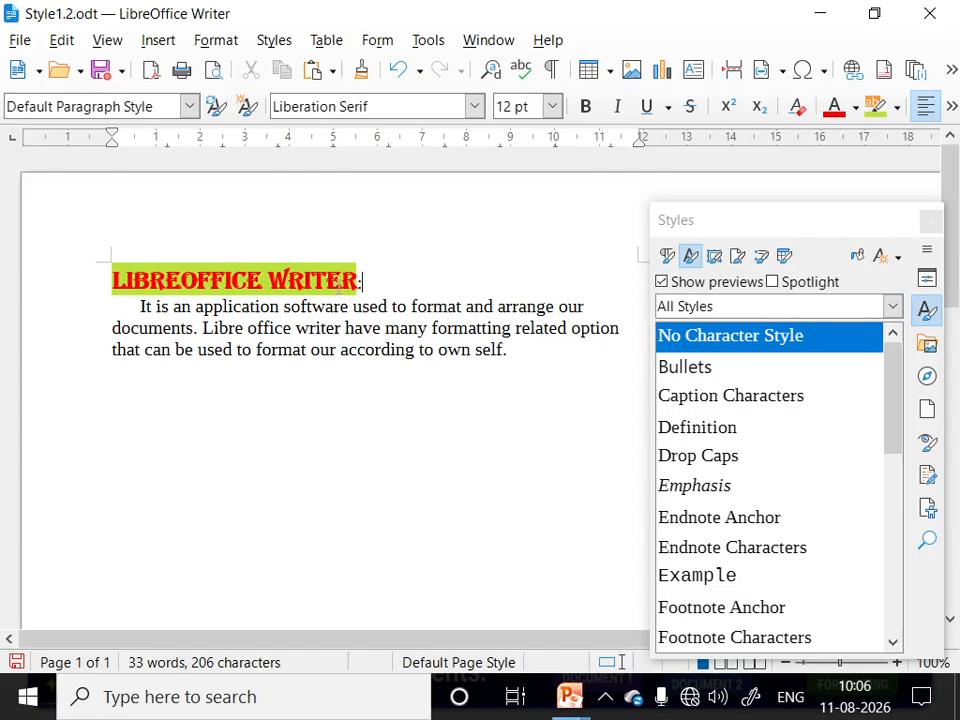
Create a new character style named Abc from the formatted "LibreOffice Writer" heading
{"action": "left_click_drag", "start_coordinate": [358, 278], "coordinate": [112, 280]}
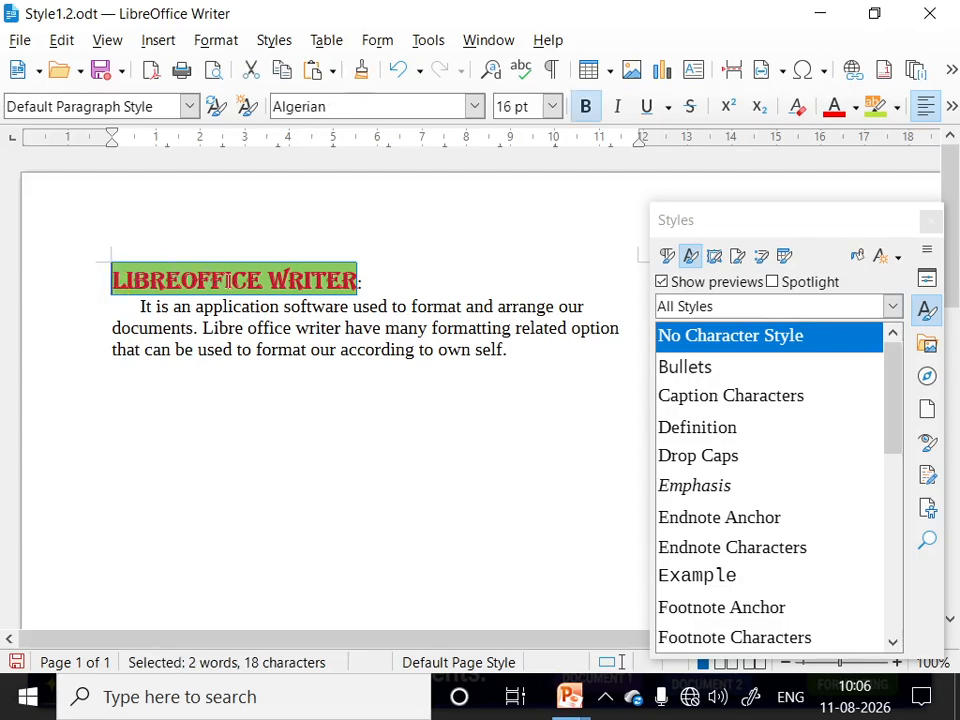
{"action": "left_click", "coordinate": [898, 258]}
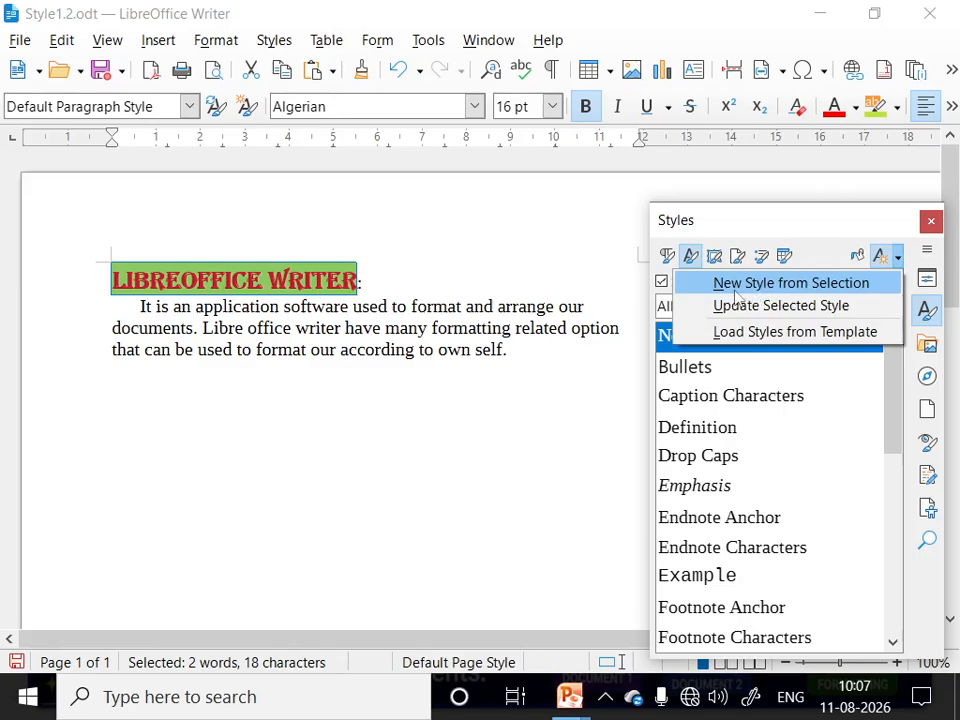
{"action": "left_click", "coordinate": [818, 290]}
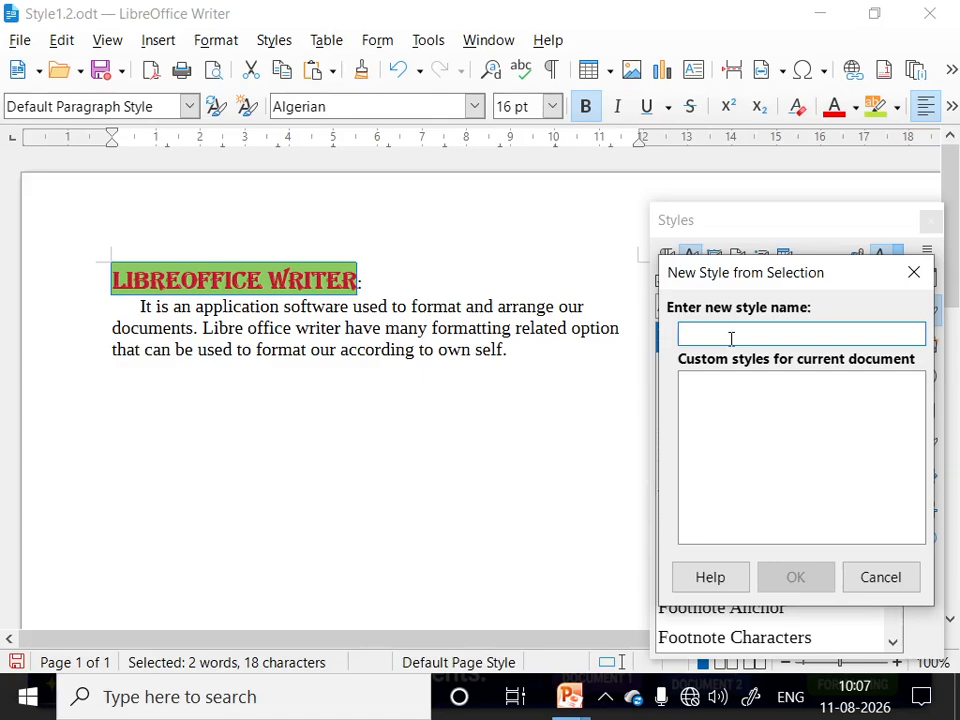
{"action": "type", "text": "Abc"}
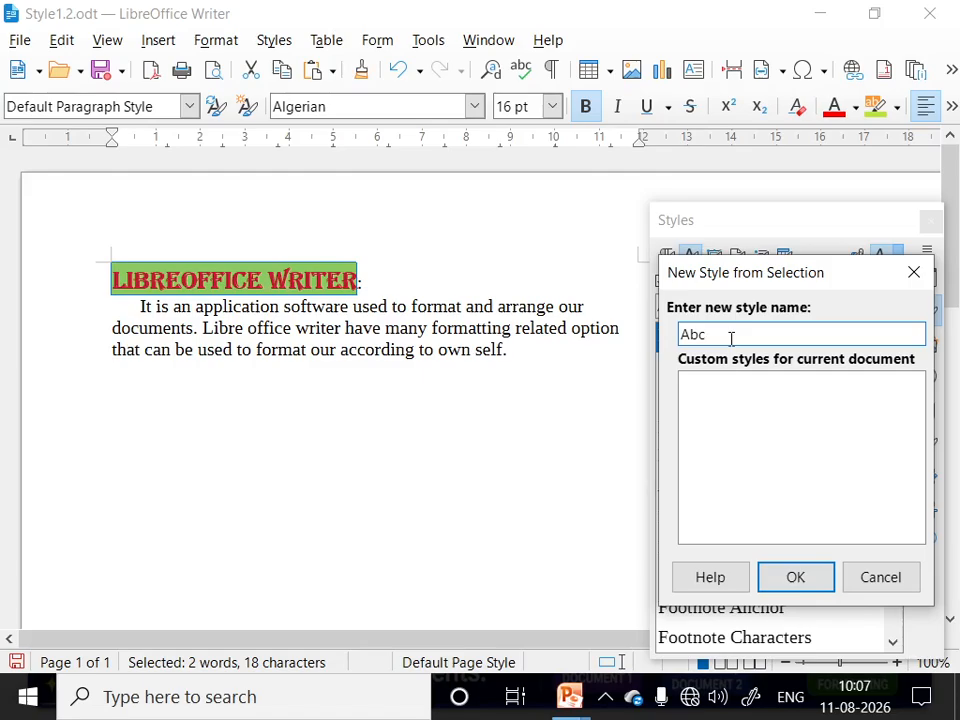
{"action": "left_click", "coordinate": [797, 577]}
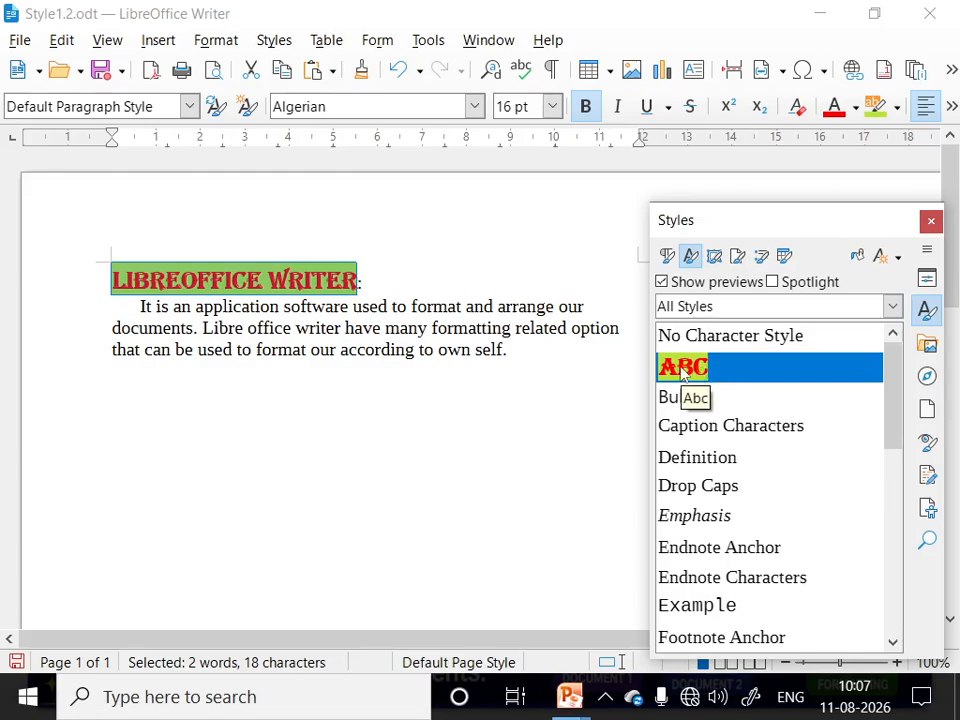
Save the document under the name ABC as an ODF text document on the Desktop
{"action": "left_click", "coordinate": [19, 40]}
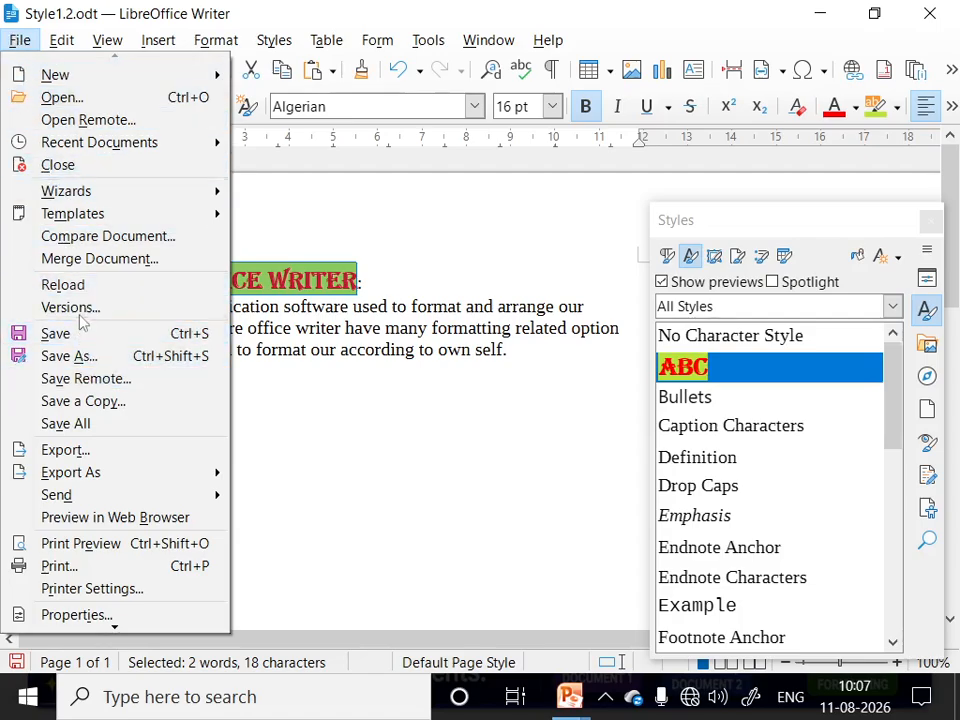
{"action": "left_click", "coordinate": [72, 356]}
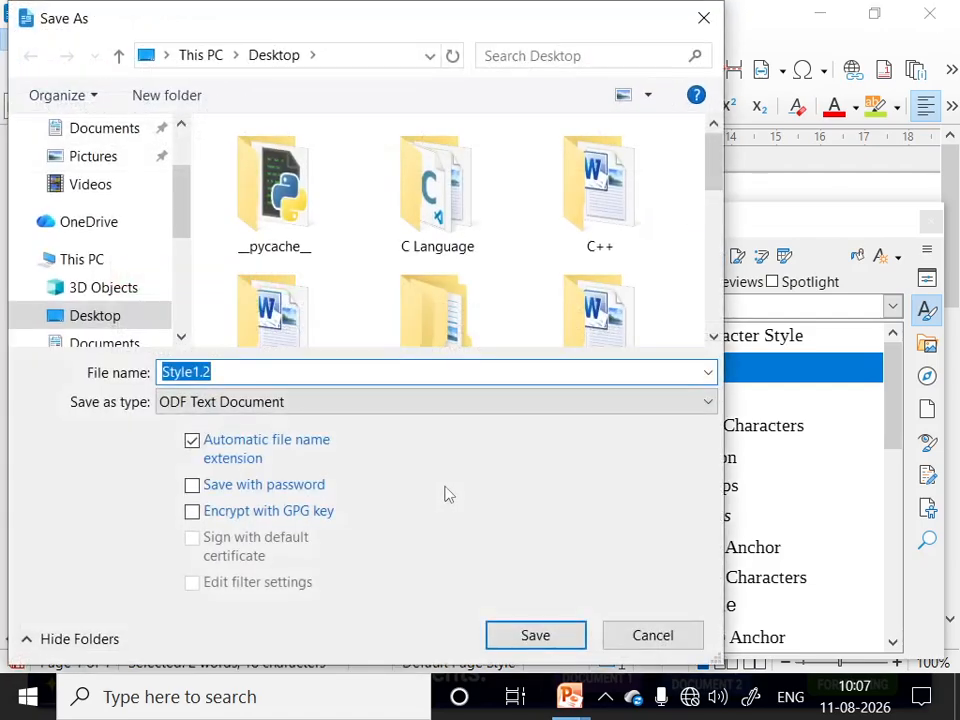
{"action": "key", "text": "BackSpace"}
{"action": "type", "text": "A"}
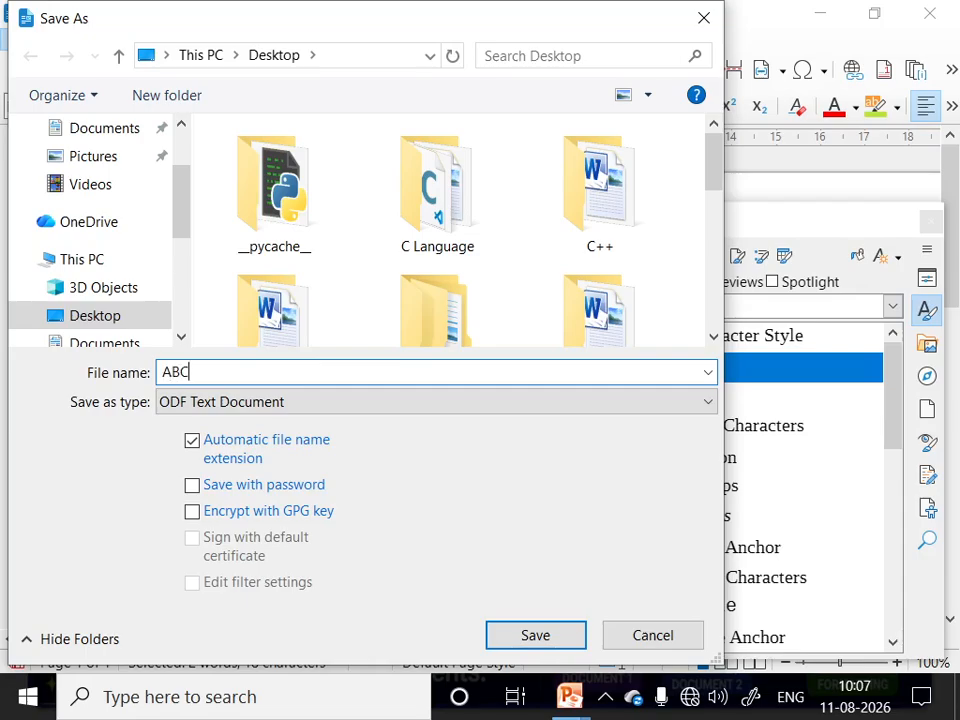
{"action": "type", "text": "BC"}
{"action": "left_click", "coordinate": [100, 322]}
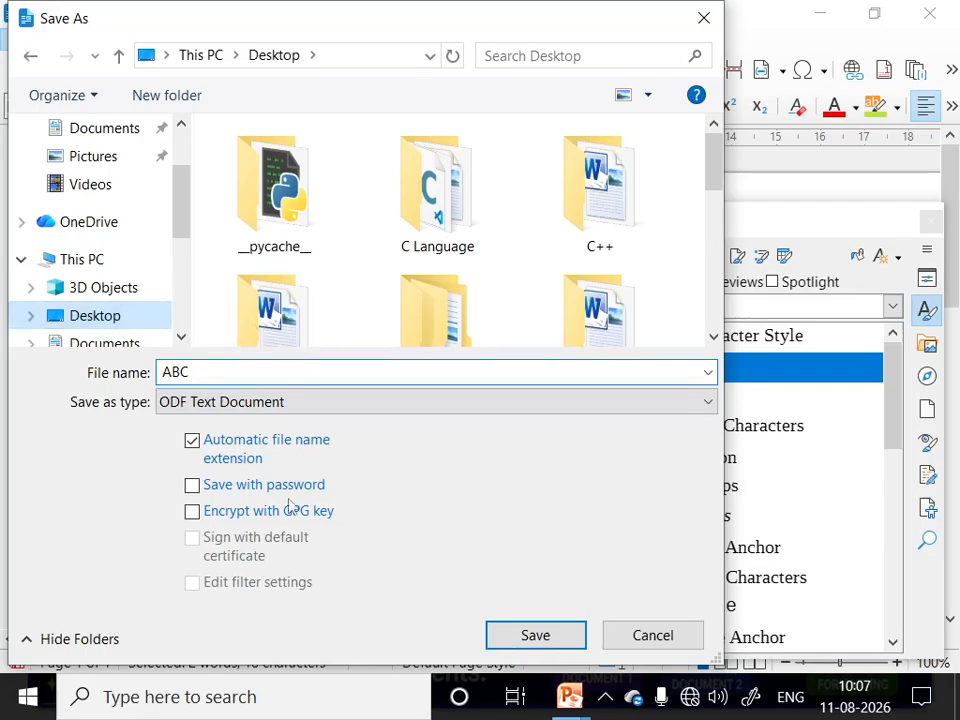
{"action": "left_click", "coordinate": [533, 645]}
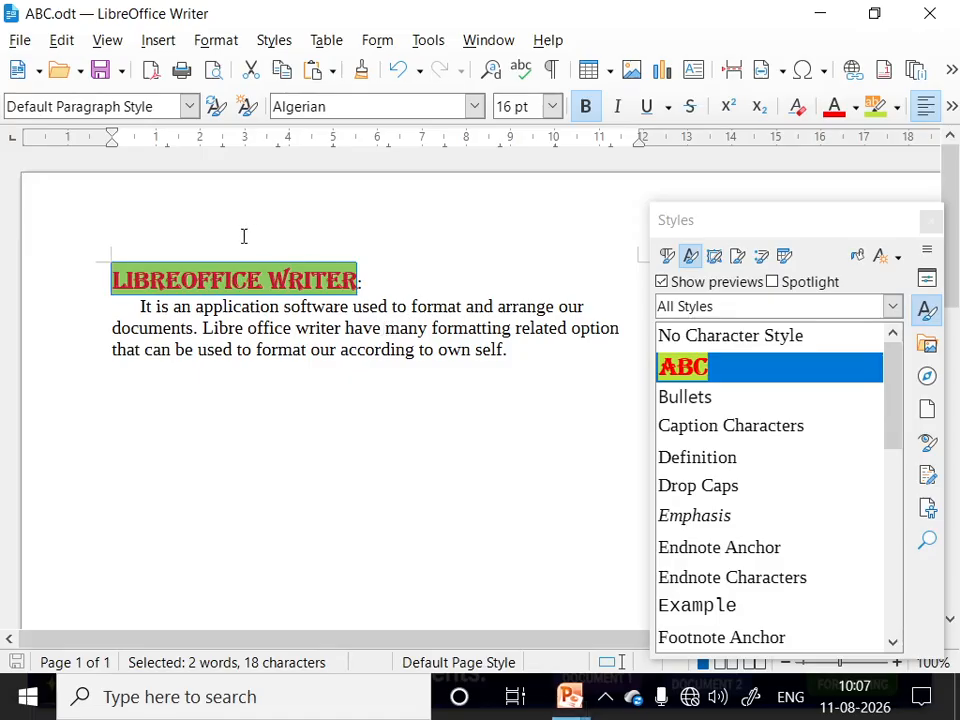
Create a new blank text document
{"action": "left_click", "coordinate": [19, 41]}
{"action": "mouse_move", "coordinate": [65, 81]}
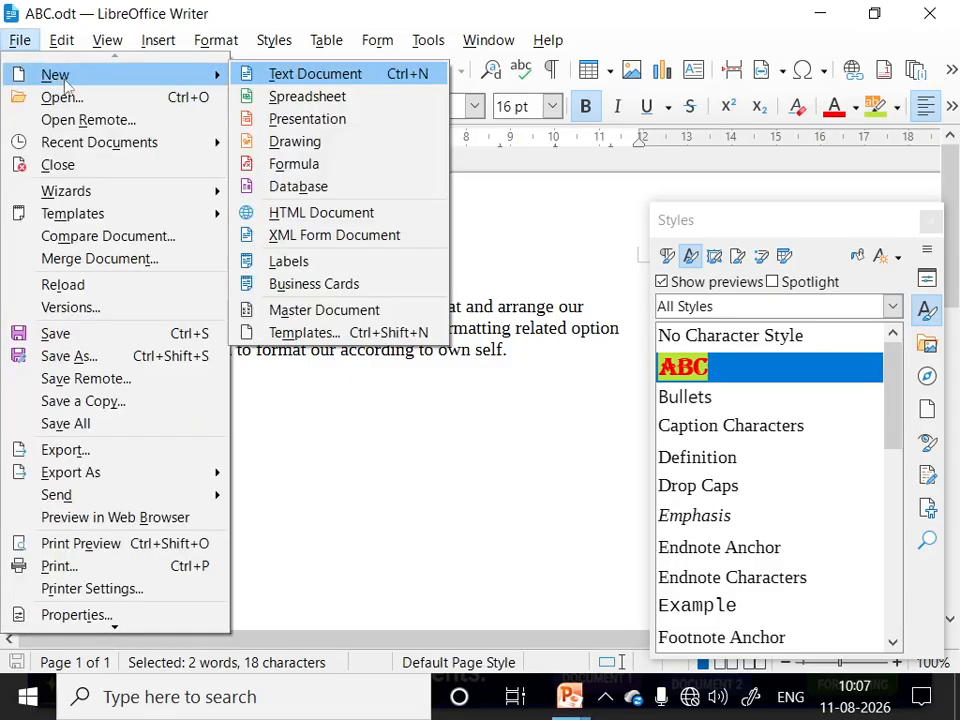
{"action": "left_click", "coordinate": [318, 74]}
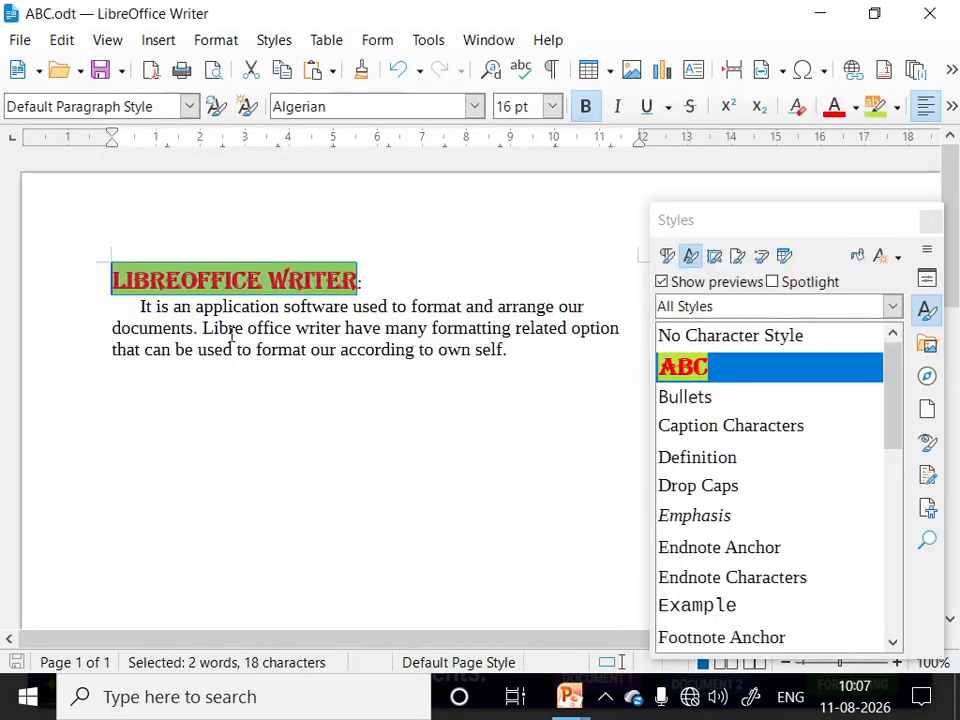
Copy the body paragraph from ABC.odt into the new document and narrow the text area to about 11 on the ruler
{"action": "left_click_drag", "start_coordinate": [129, 306], "coordinate": [507, 360]}
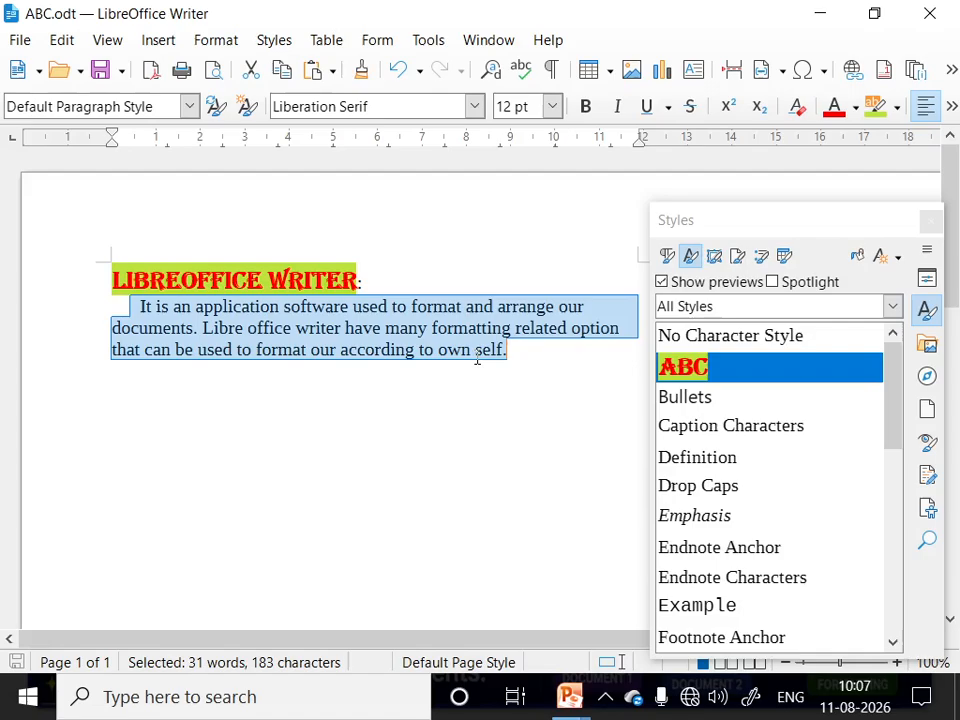
{"action": "key", "text": "alt+Tab"}
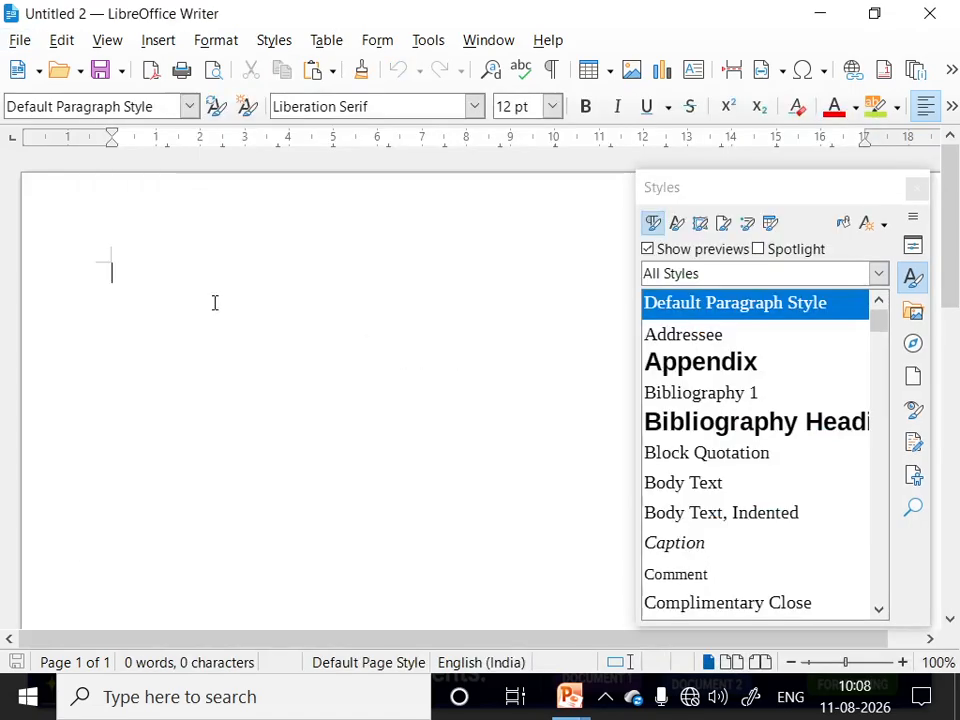
{"action": "key", "text": "ctrl+v"}
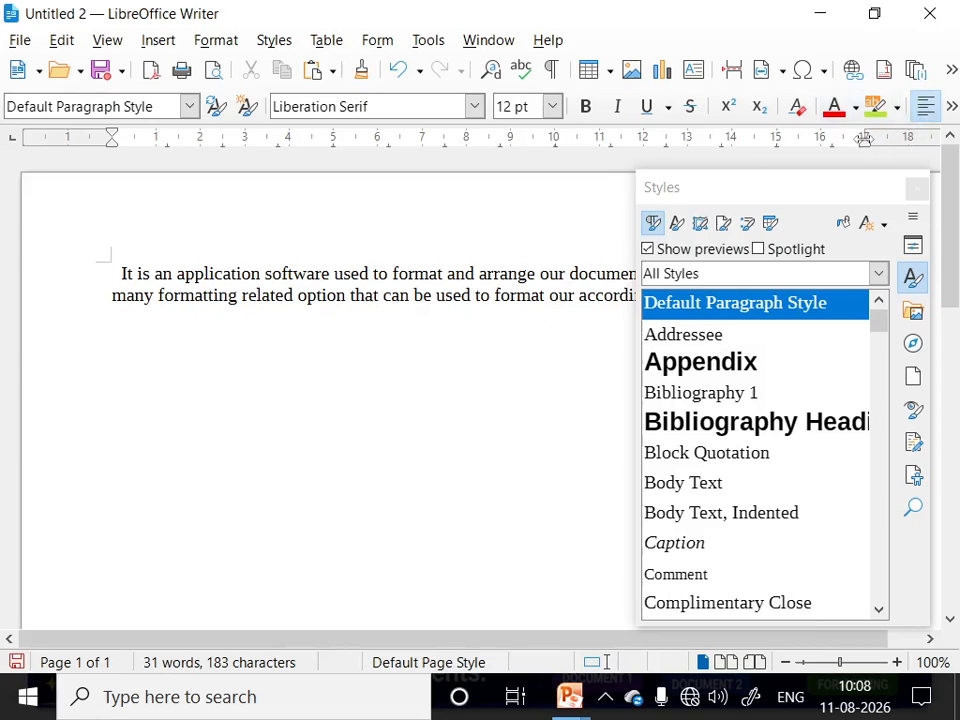
{"action": "left_click_drag", "start_coordinate": [863, 137], "coordinate": [603, 137]}
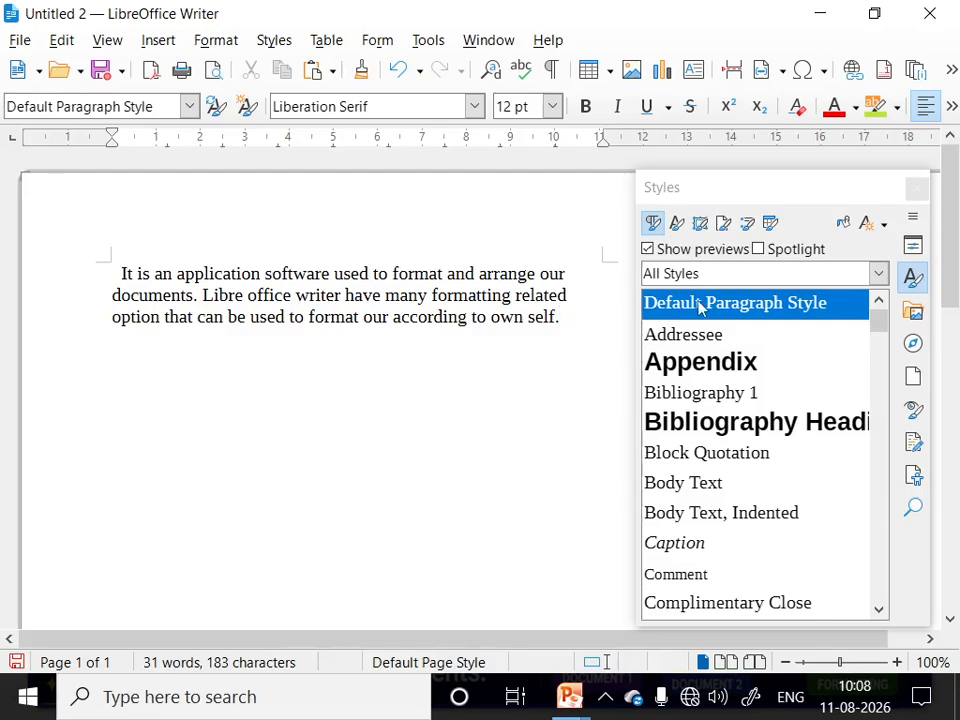
Look through the new document's whole list of paragraph styles for the custom Abc style
{"action": "scroll", "coordinate": [750, 499], "scroll_direction": "down", "scroll_amount": 5}
{"action": "scroll", "coordinate": [750, 499], "scroll_direction": "down", "scroll_amount": 20}
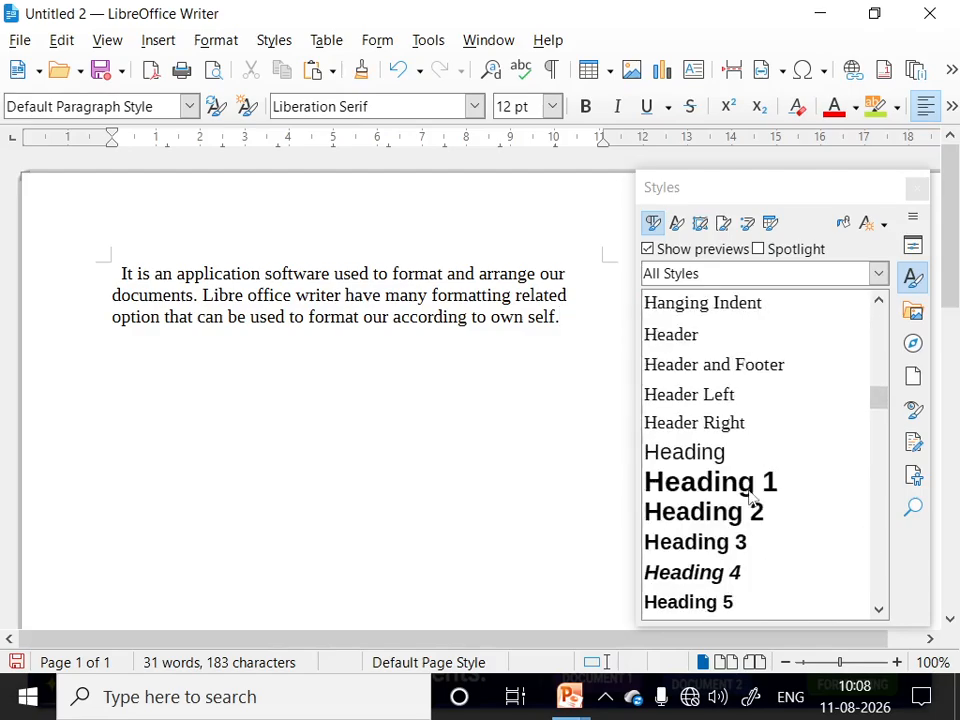
{"action": "scroll", "coordinate": [745, 503], "scroll_direction": "down", "scroll_amount": 10}
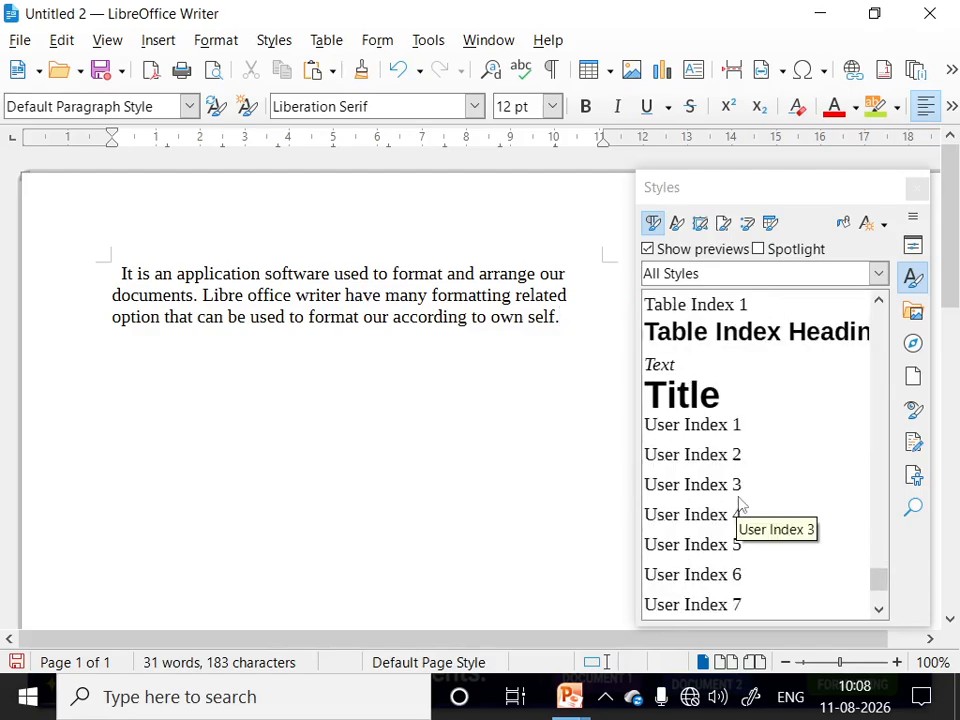
{"action": "scroll", "coordinate": [740, 503], "scroll_direction": "down", "scroll_amount": 2}
{"action": "scroll", "coordinate": [740, 503], "scroll_direction": "up", "scroll_amount": 20}
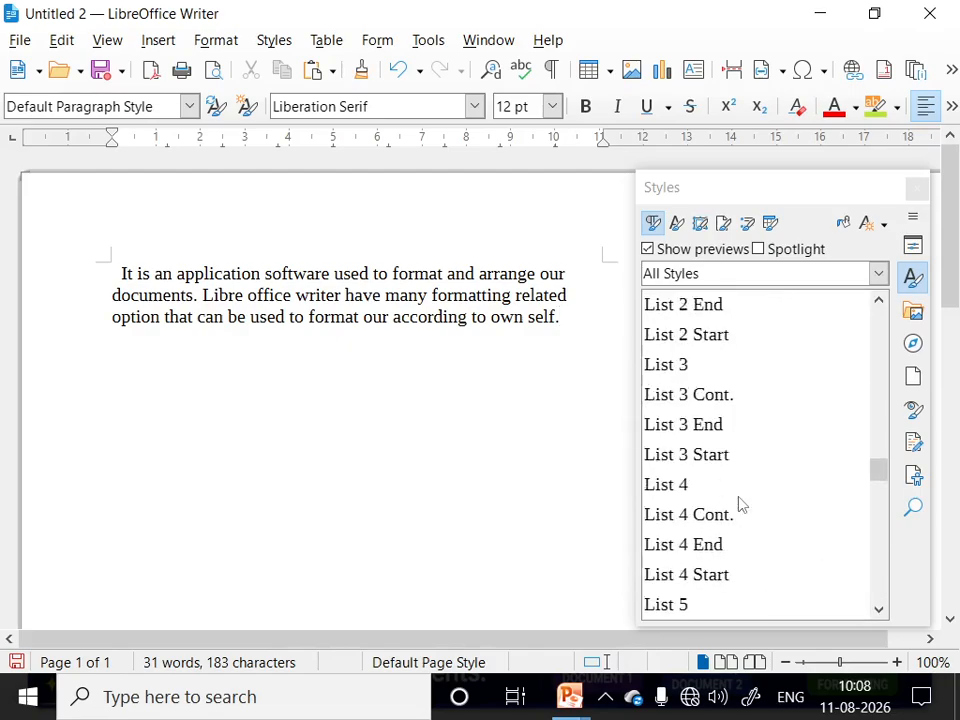
{"action": "scroll", "coordinate": [740, 505], "scroll_direction": "up", "scroll_amount": 20}
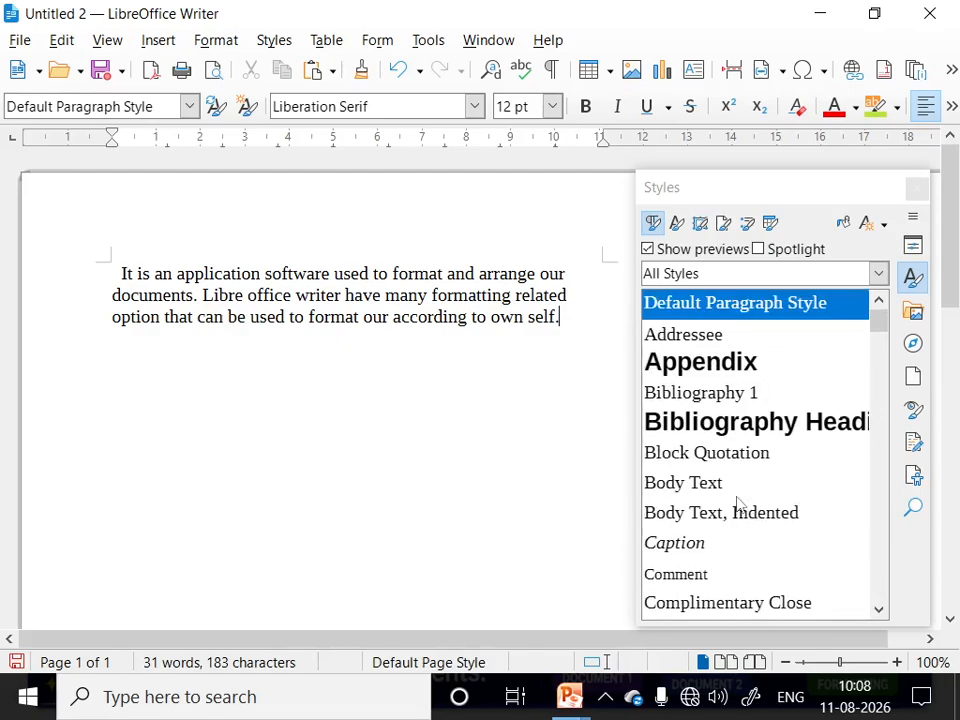
{"action": "scroll", "coordinate": [737, 503], "scroll_direction": "down", "scroll_amount": 20}
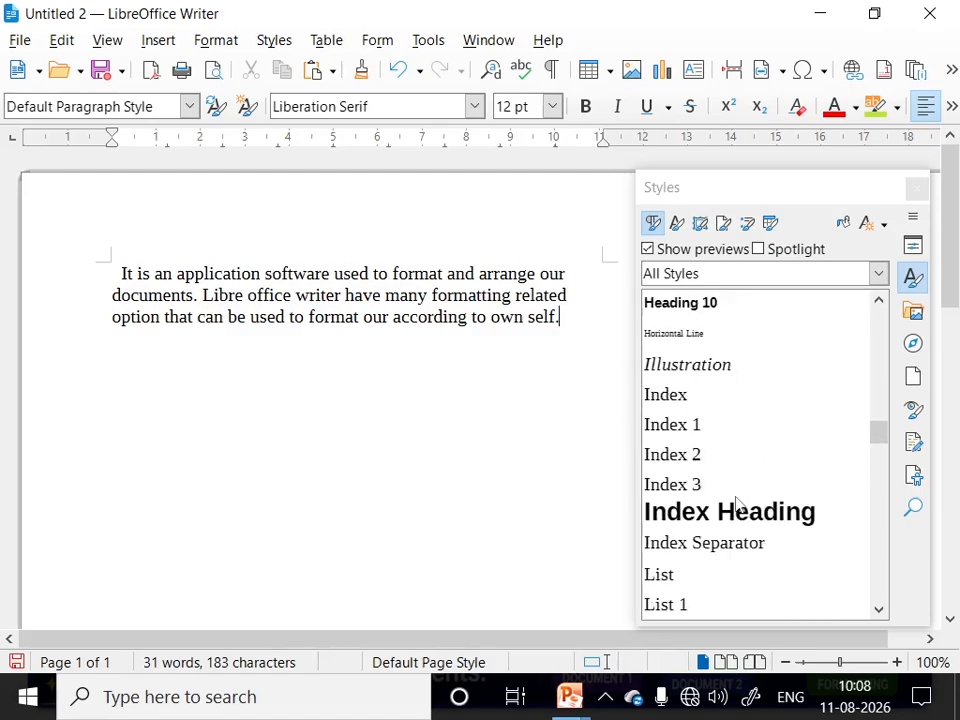
{"action": "scroll", "coordinate": [737, 503], "scroll_direction": "down", "scroll_amount": 15}
{"action": "scroll", "coordinate": [730, 500], "scroll_direction": "up", "scroll_amount": 12}
{"action": "scroll", "coordinate": [728, 500], "scroll_direction": "up", "scroll_amount": 15}
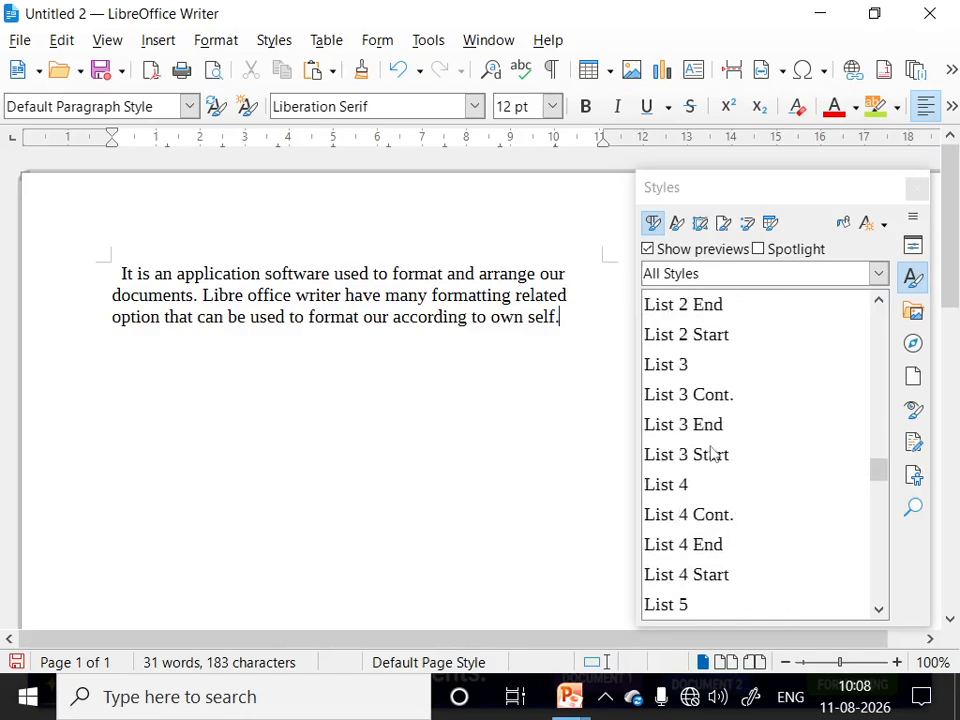
{"action": "scroll", "coordinate": [716, 444], "scroll_direction": "up", "scroll_amount": 5}
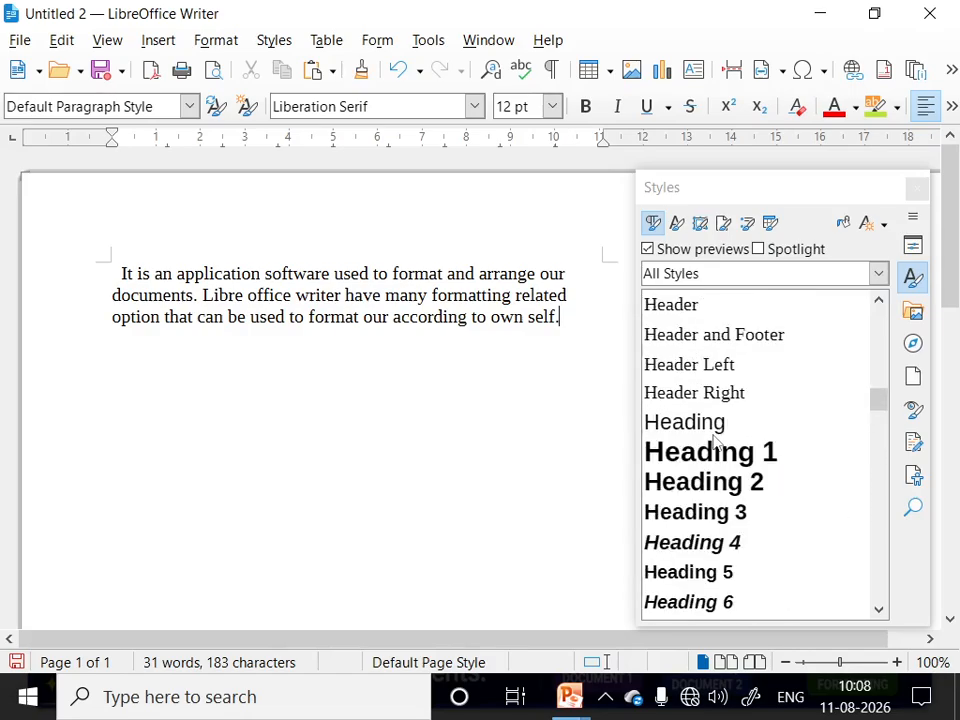
Load the paragraph and character styles from the ABC file on the Desktop into the new document, with overwriting enabled
{"action": "left_click", "coordinate": [883, 224]}
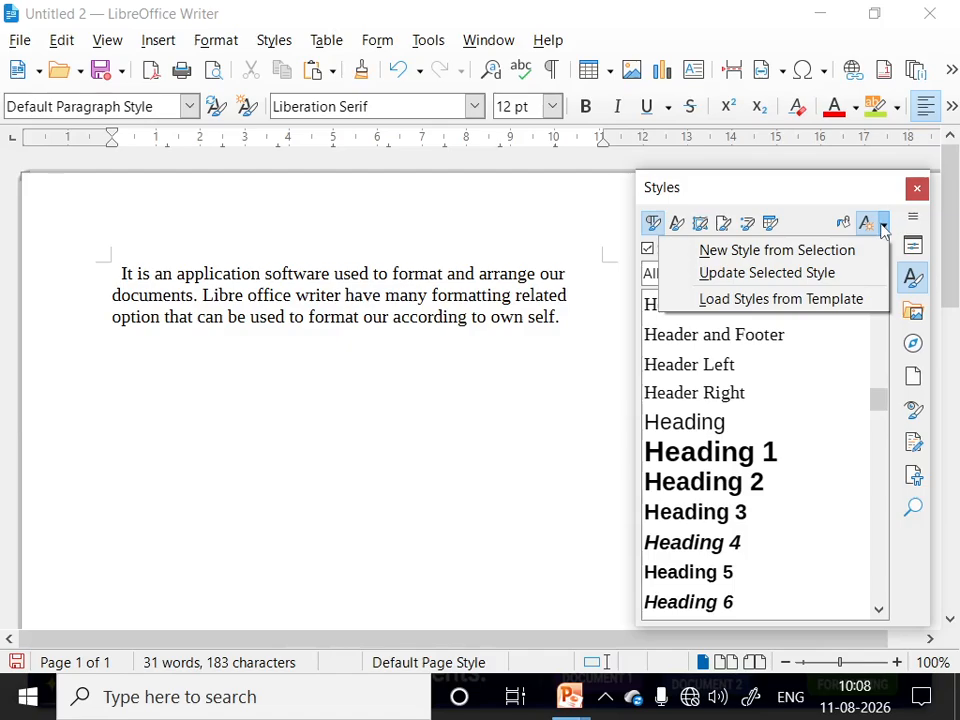
{"action": "left_click", "coordinate": [829, 300]}
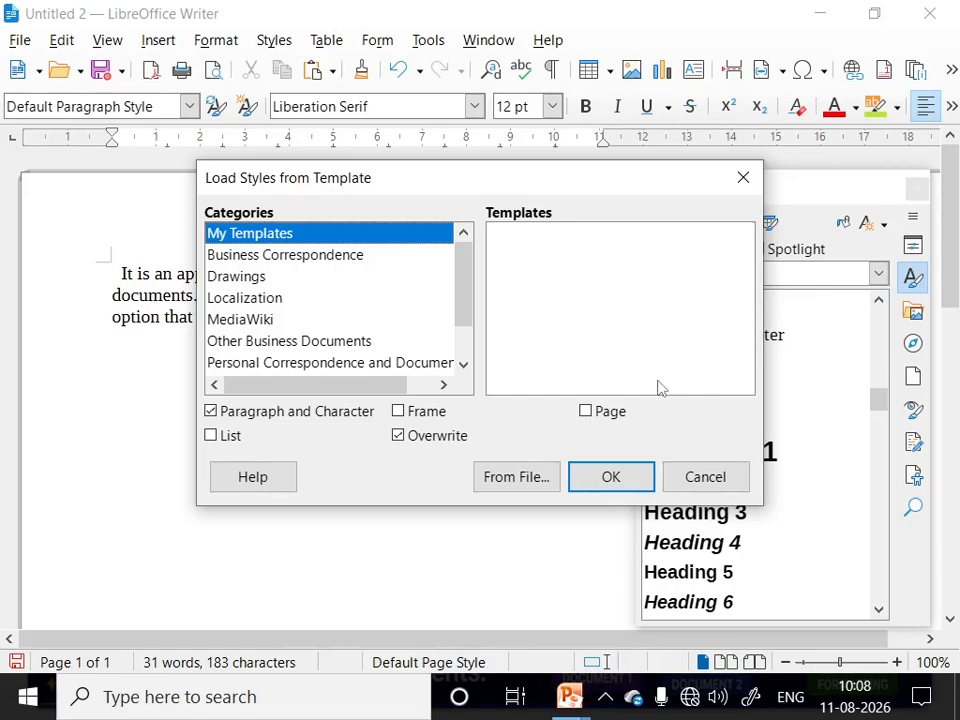
{"action": "left_click", "coordinate": [516, 477]}
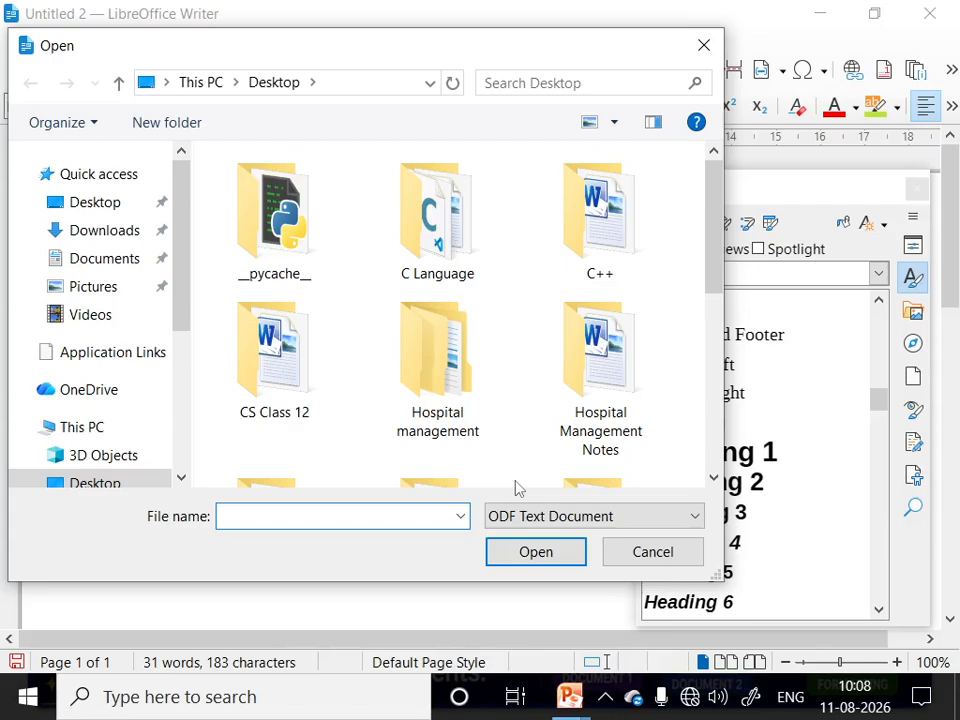
{"action": "scroll", "coordinate": [392, 371], "scroll_direction": "down", "scroll_amount": 5}
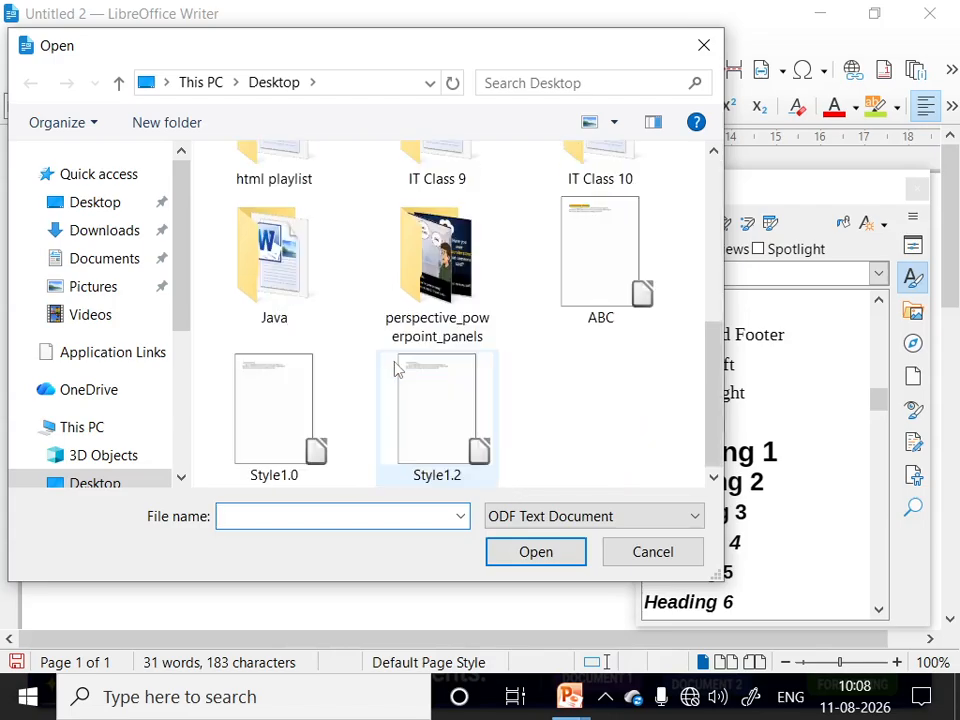
{"action": "left_click", "coordinate": [607, 270]}
{"action": "left_click", "coordinate": [541, 559]}
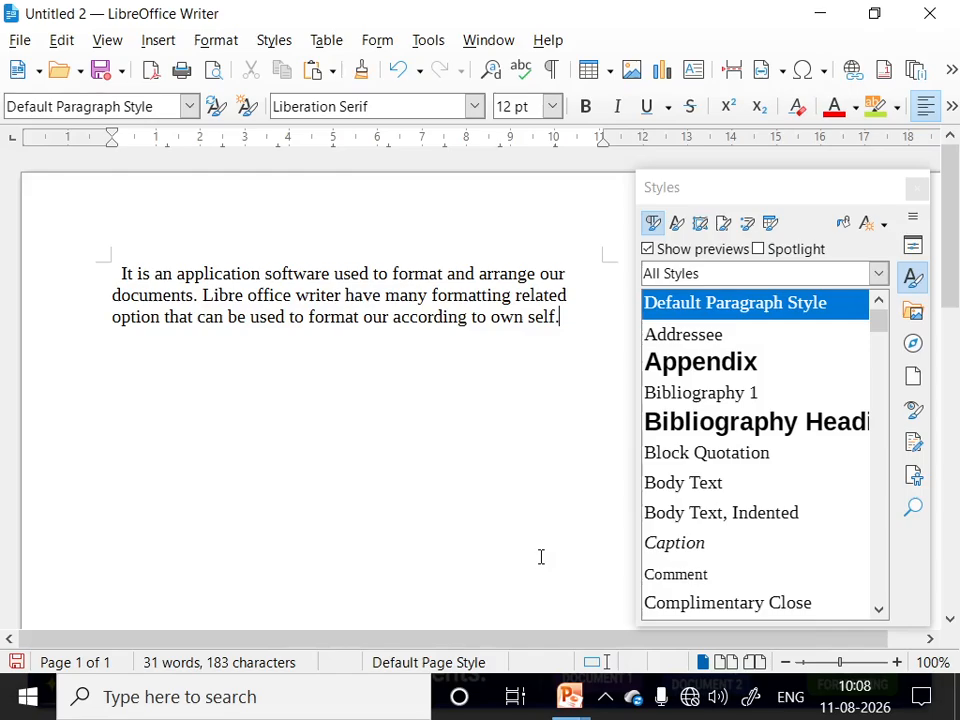
Look through the paragraph styles for the loaded Abc style, and switch the list to character styles
{"action": "scroll", "coordinate": [746, 497], "scroll_direction": "down", "scroll_amount": 12}
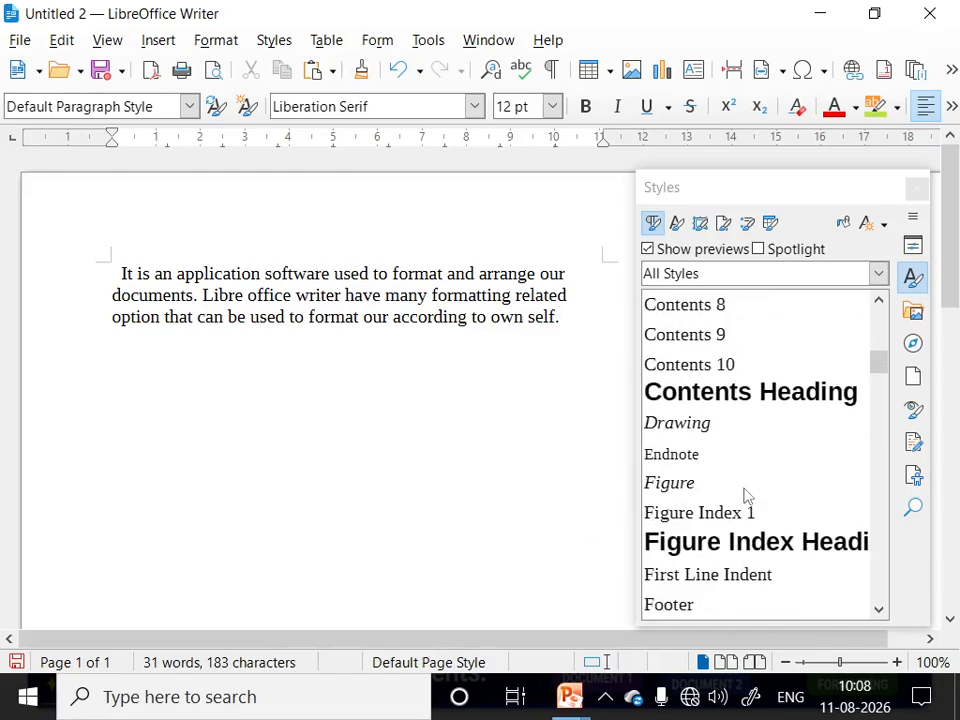
{"action": "scroll", "coordinate": [745, 498], "scroll_direction": "down", "scroll_amount": 10}
{"action": "scroll", "coordinate": [730, 420], "scroll_direction": "up", "scroll_amount": 4}
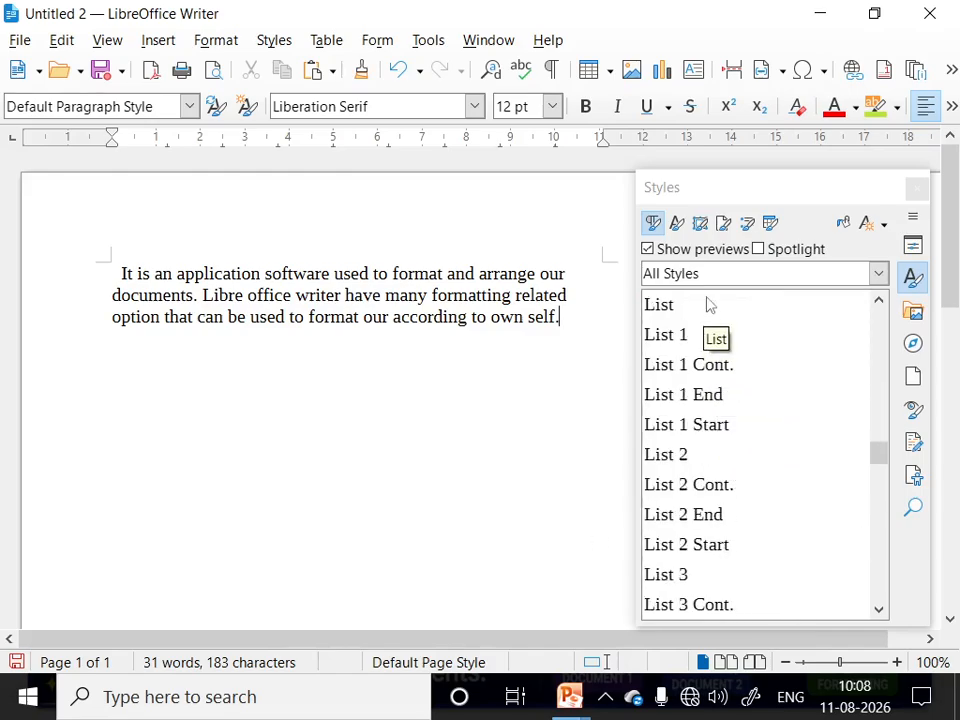
{"action": "left_click", "coordinate": [677, 223]}
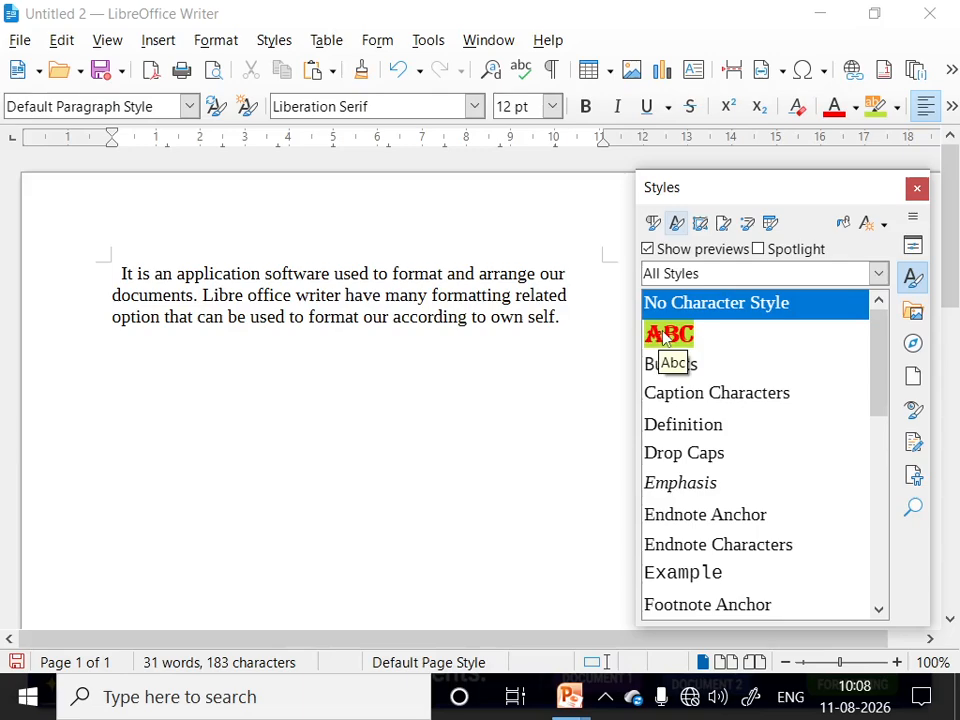
Apply the Abc character style to the words "application" and "format" in the first sentence
{"action": "left_click_drag", "start_coordinate": [259, 279], "coordinate": [179, 286]}
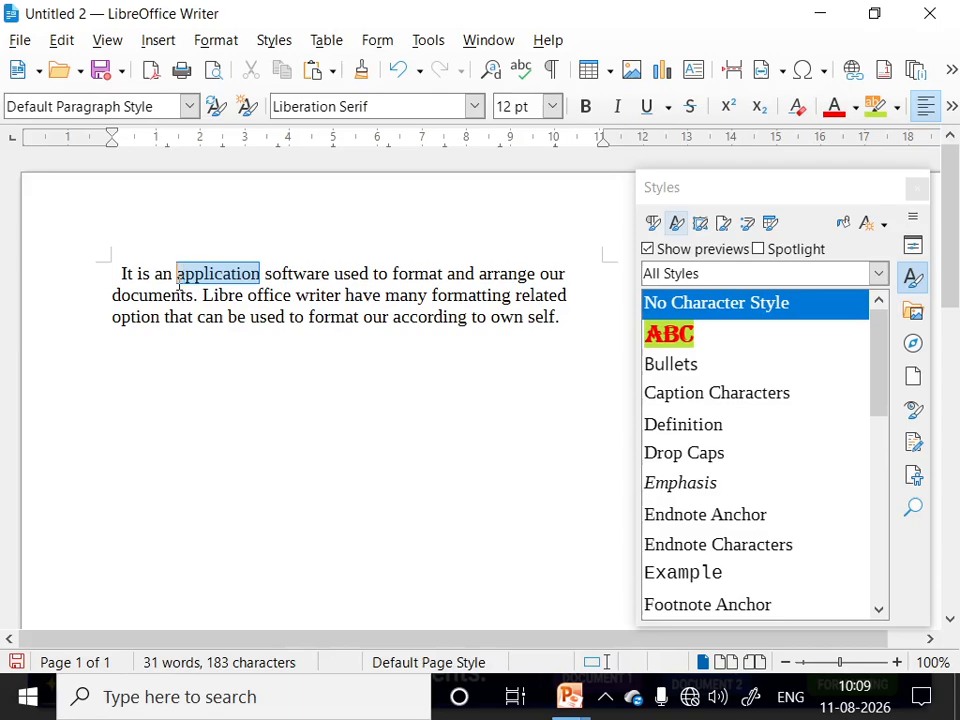
{"action": "left_click", "coordinate": [669, 340]}
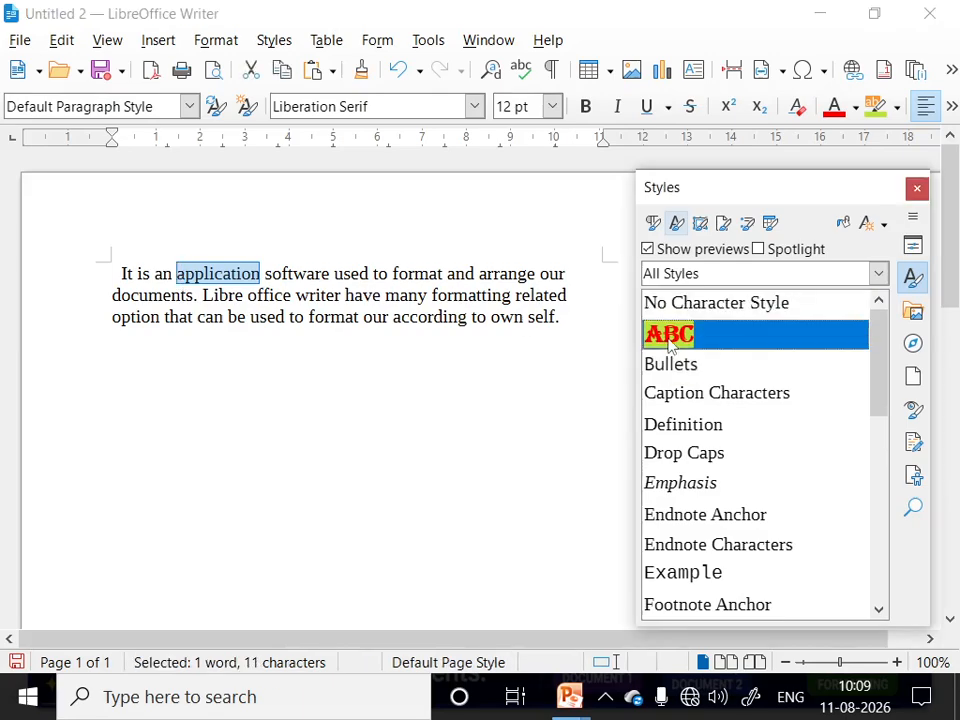
{"action": "double_click", "coordinate": [669, 340]}
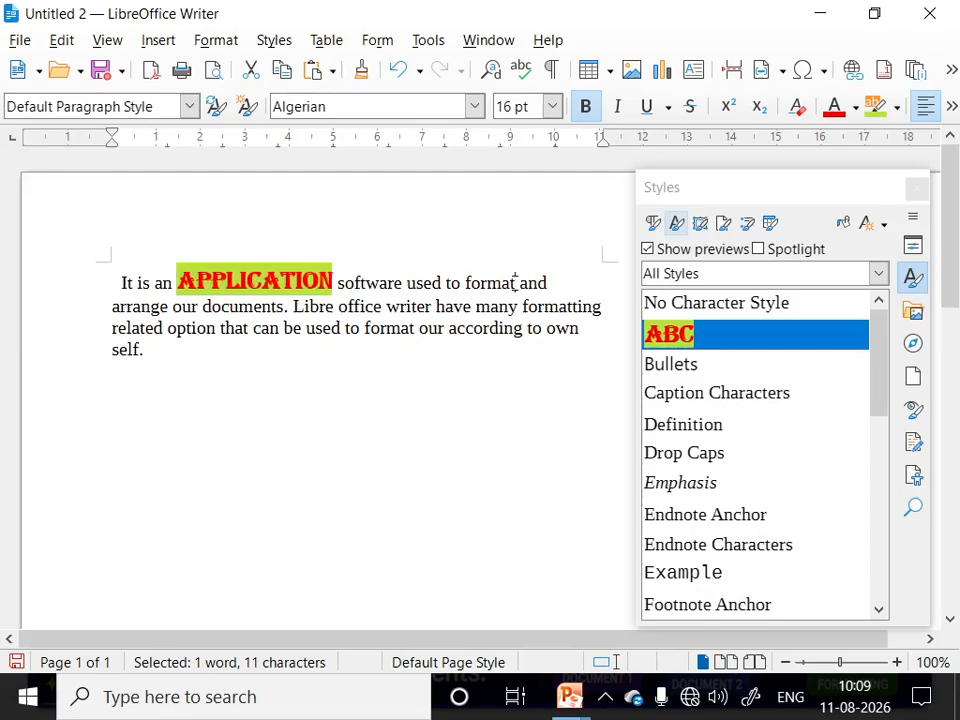
{"action": "left_click_drag", "start_coordinate": [514, 283], "coordinate": [465, 283]}
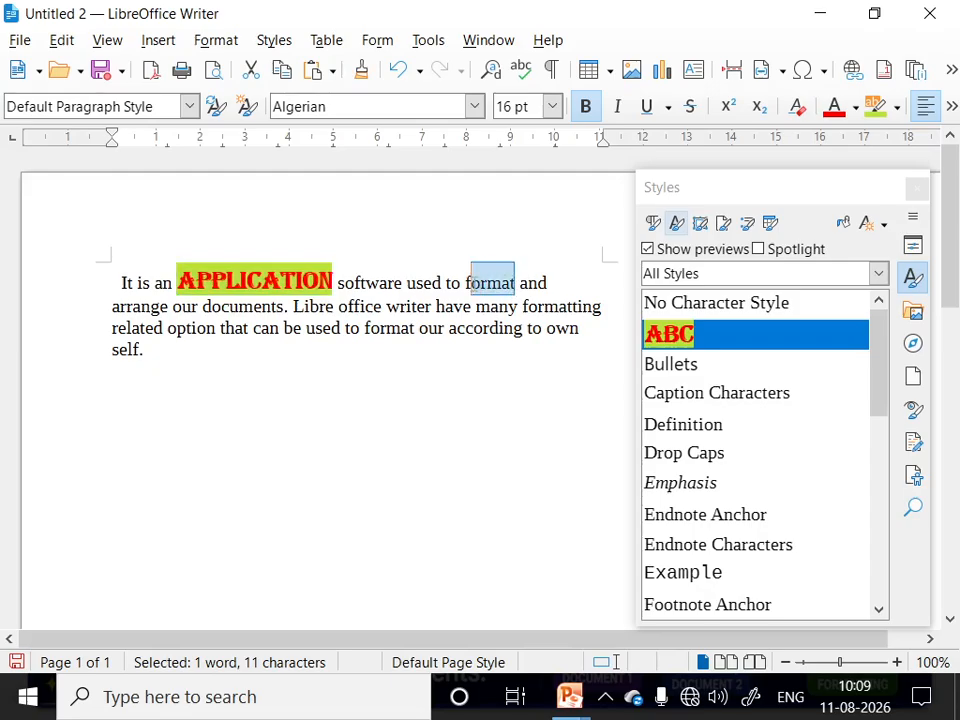
{"action": "double_click", "coordinate": [674, 340]}
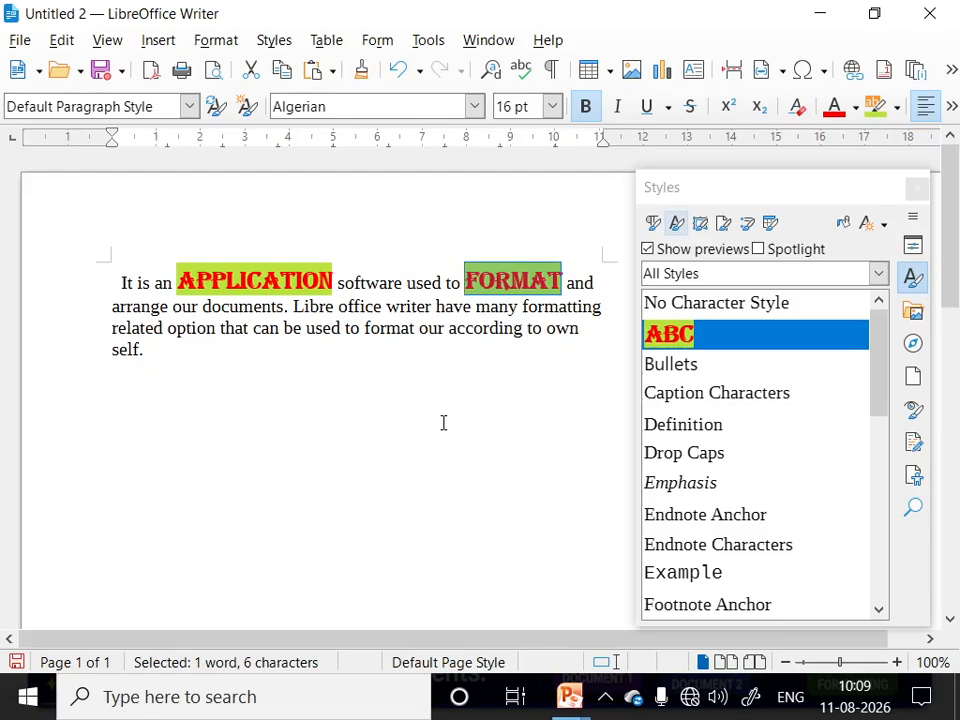
Switch to the PowerPoint slide show and advance past the slide on loading a style
{"action": "key", "text": "alt+Tab"}
{"action": "key", "text": "alt+Tab"}
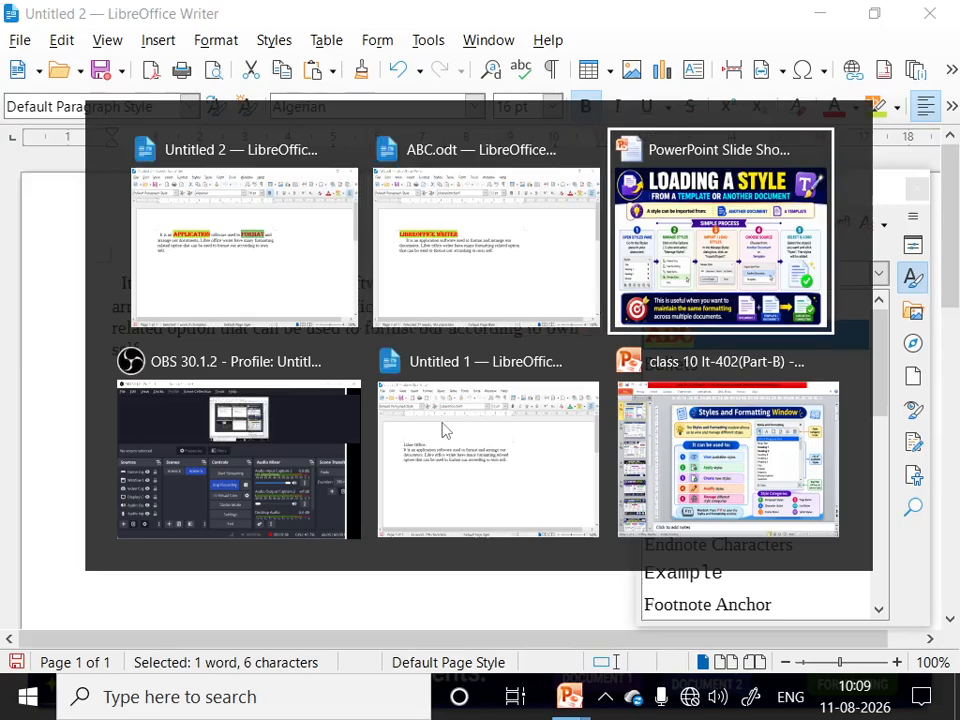
{"action": "key", "text": "Right"}
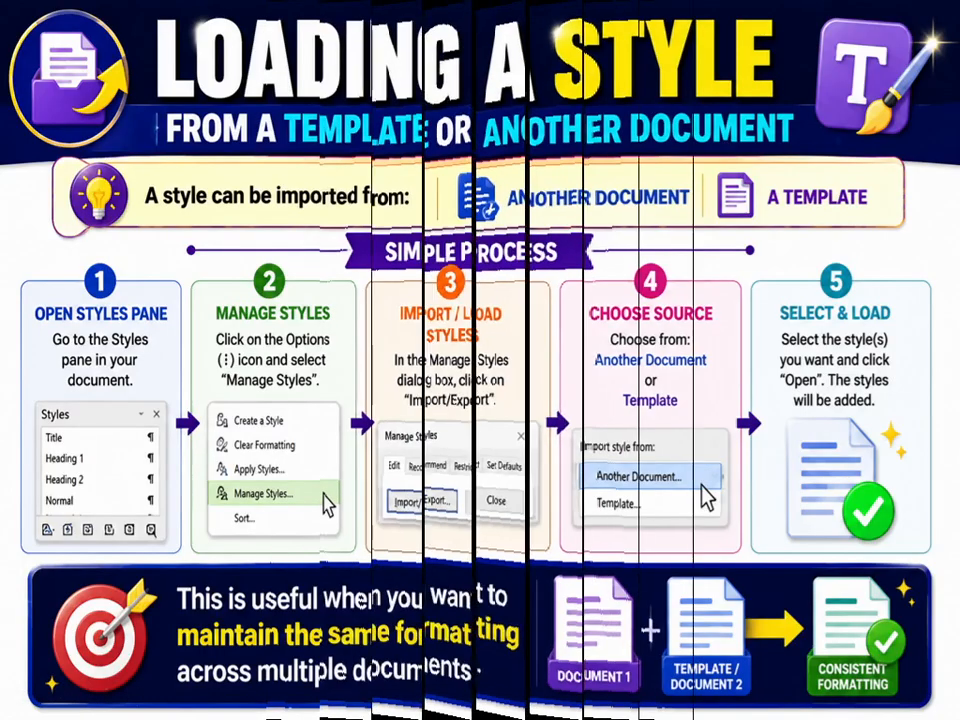